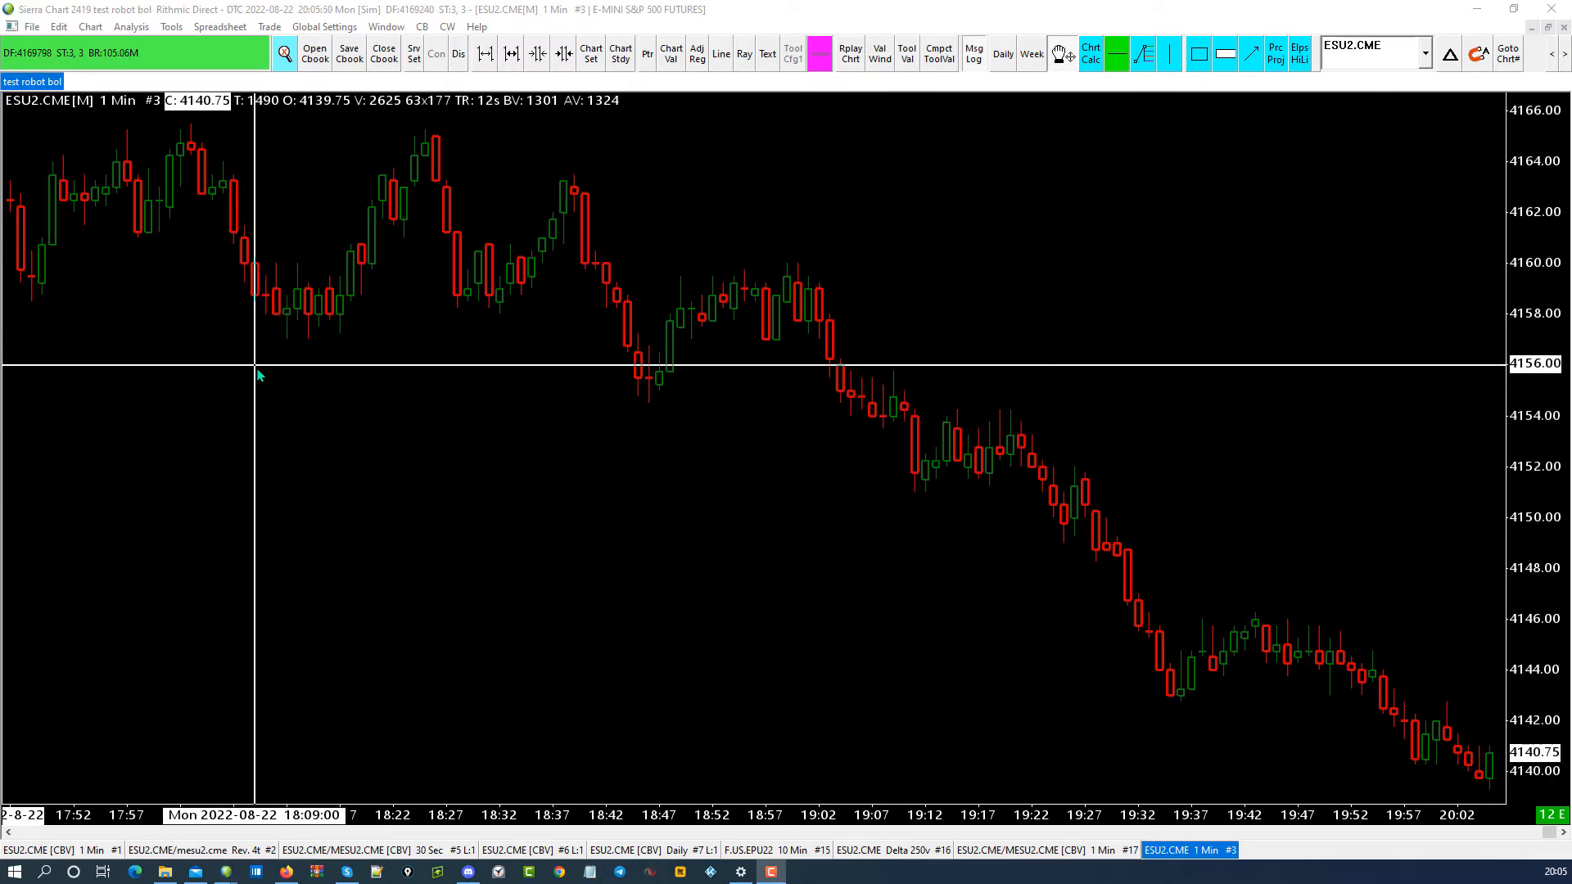
# - Add the Percent Change Since Open study to the ESU2.CME 1 Min chart and apply it with its default settings
pyautogui.rightClick(152, 341)
pyautogui.click(190, 427)
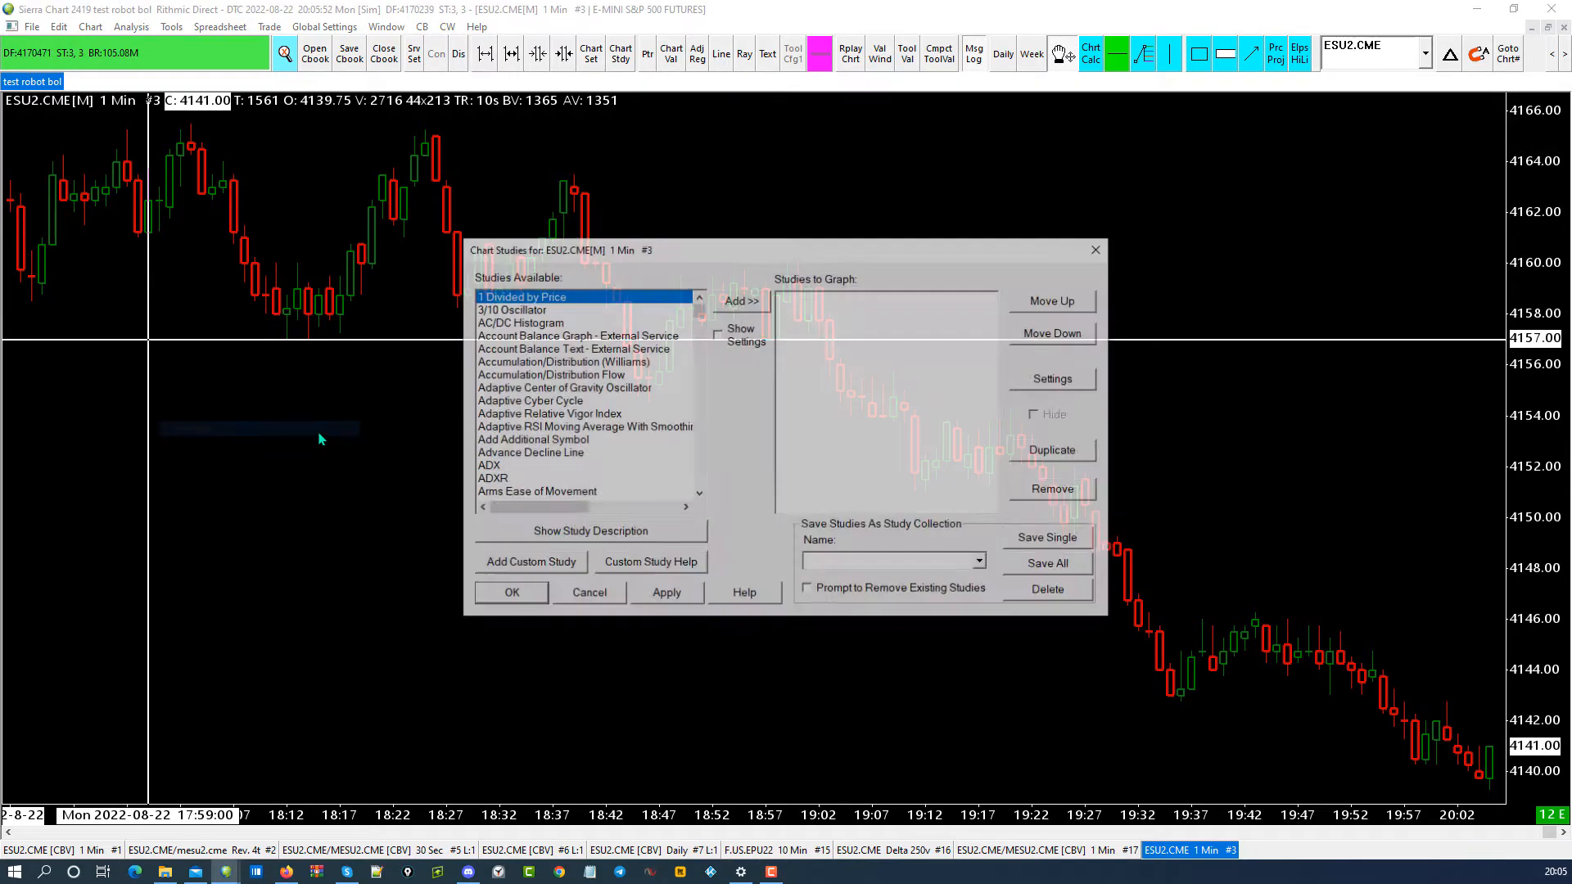
pyautogui.moveTo(696, 313); pyautogui.dragTo(800, 408)
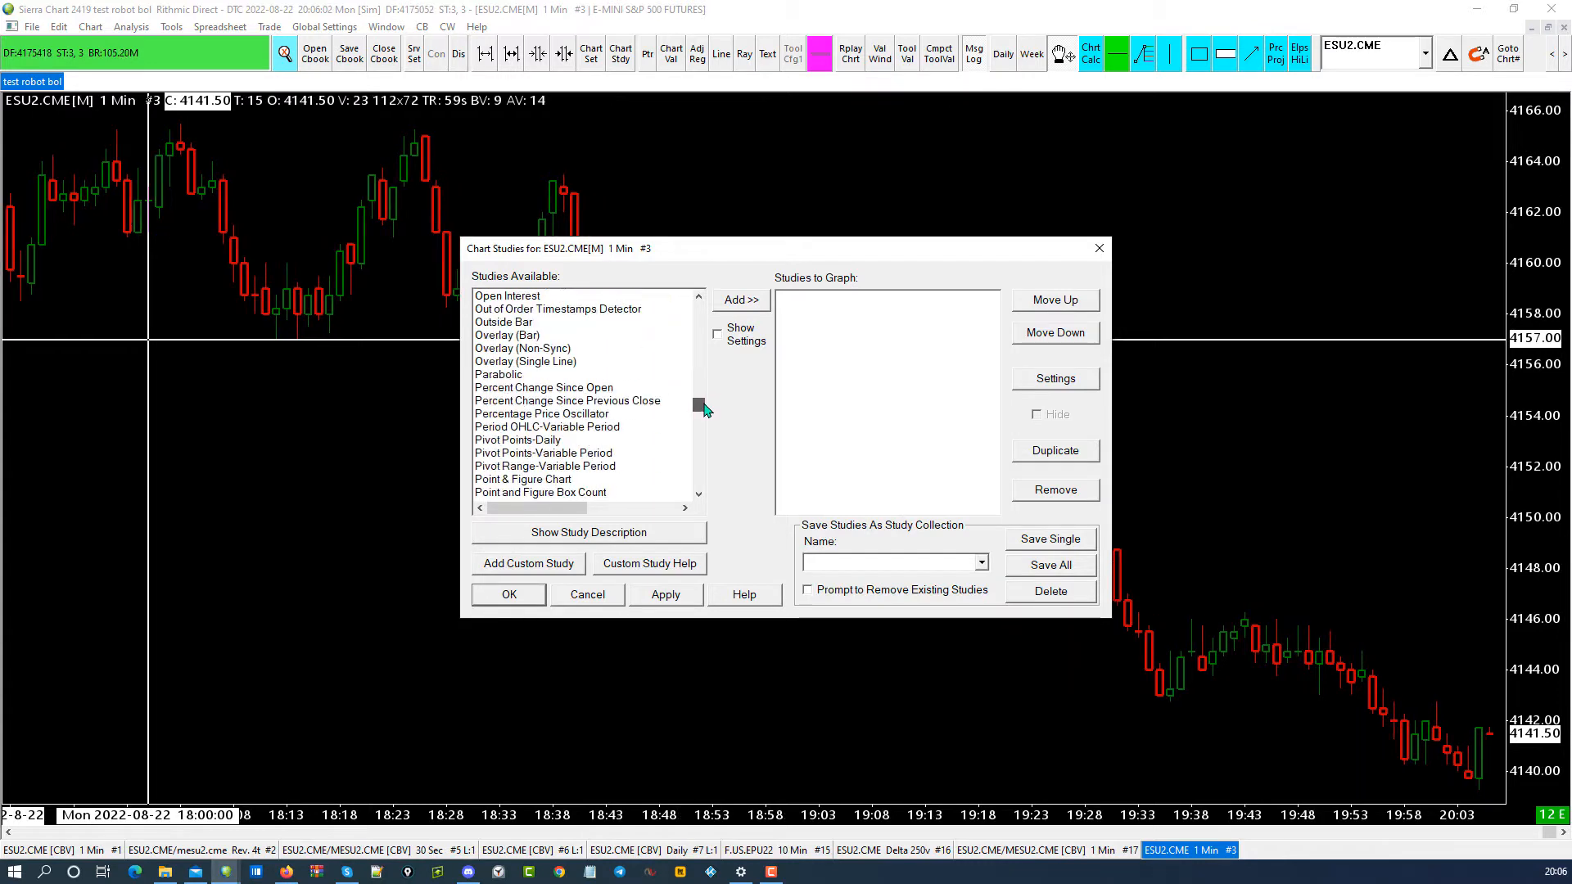
pyautogui.click(543, 389)
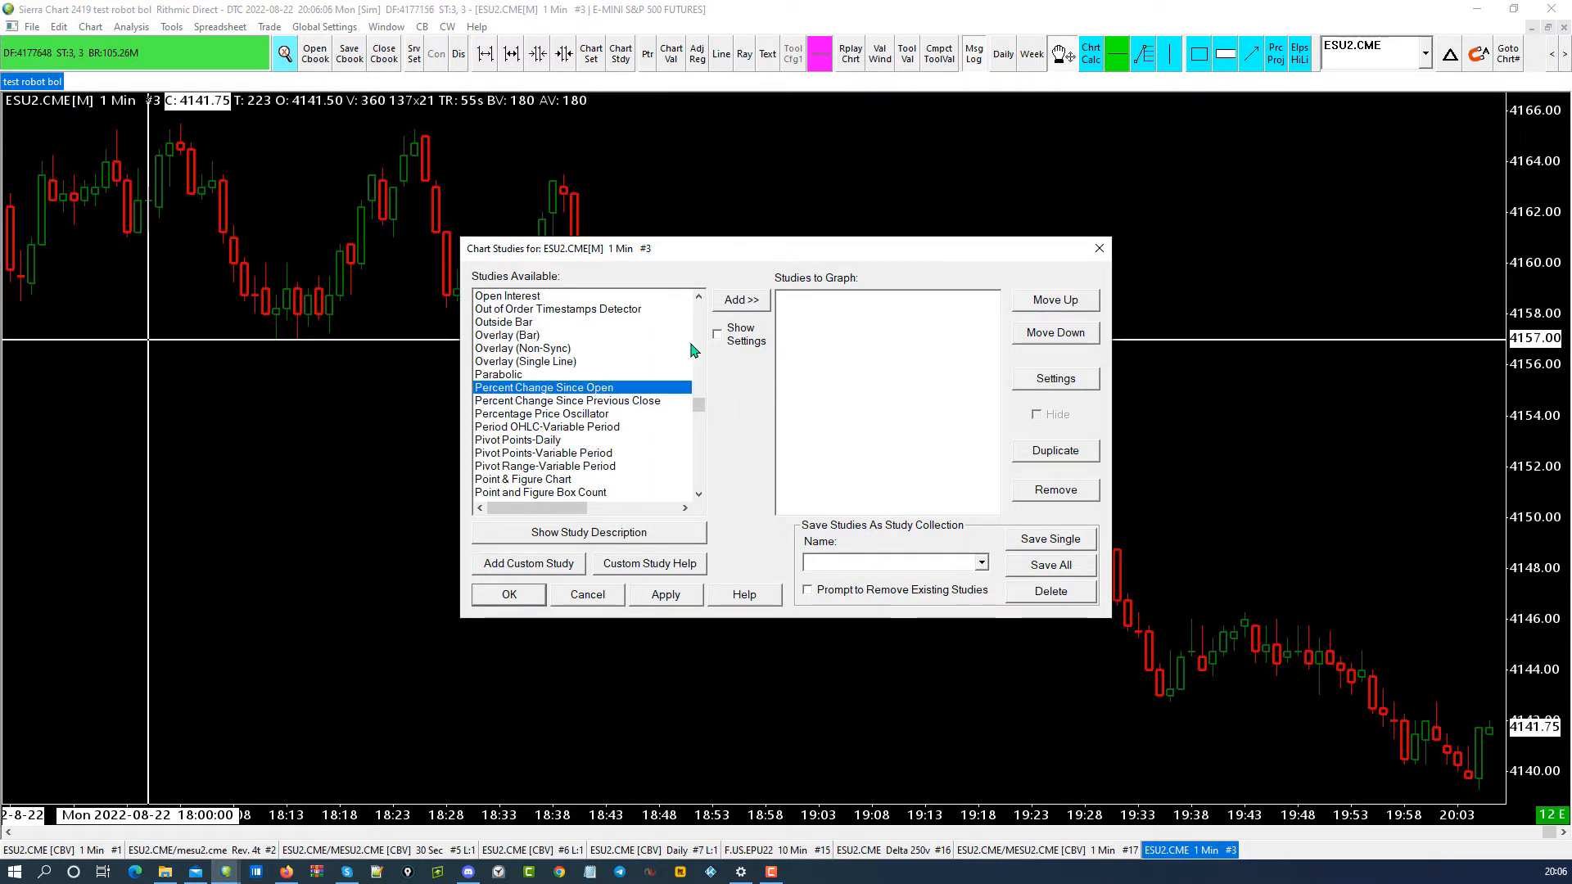
pyautogui.click(760, 299)
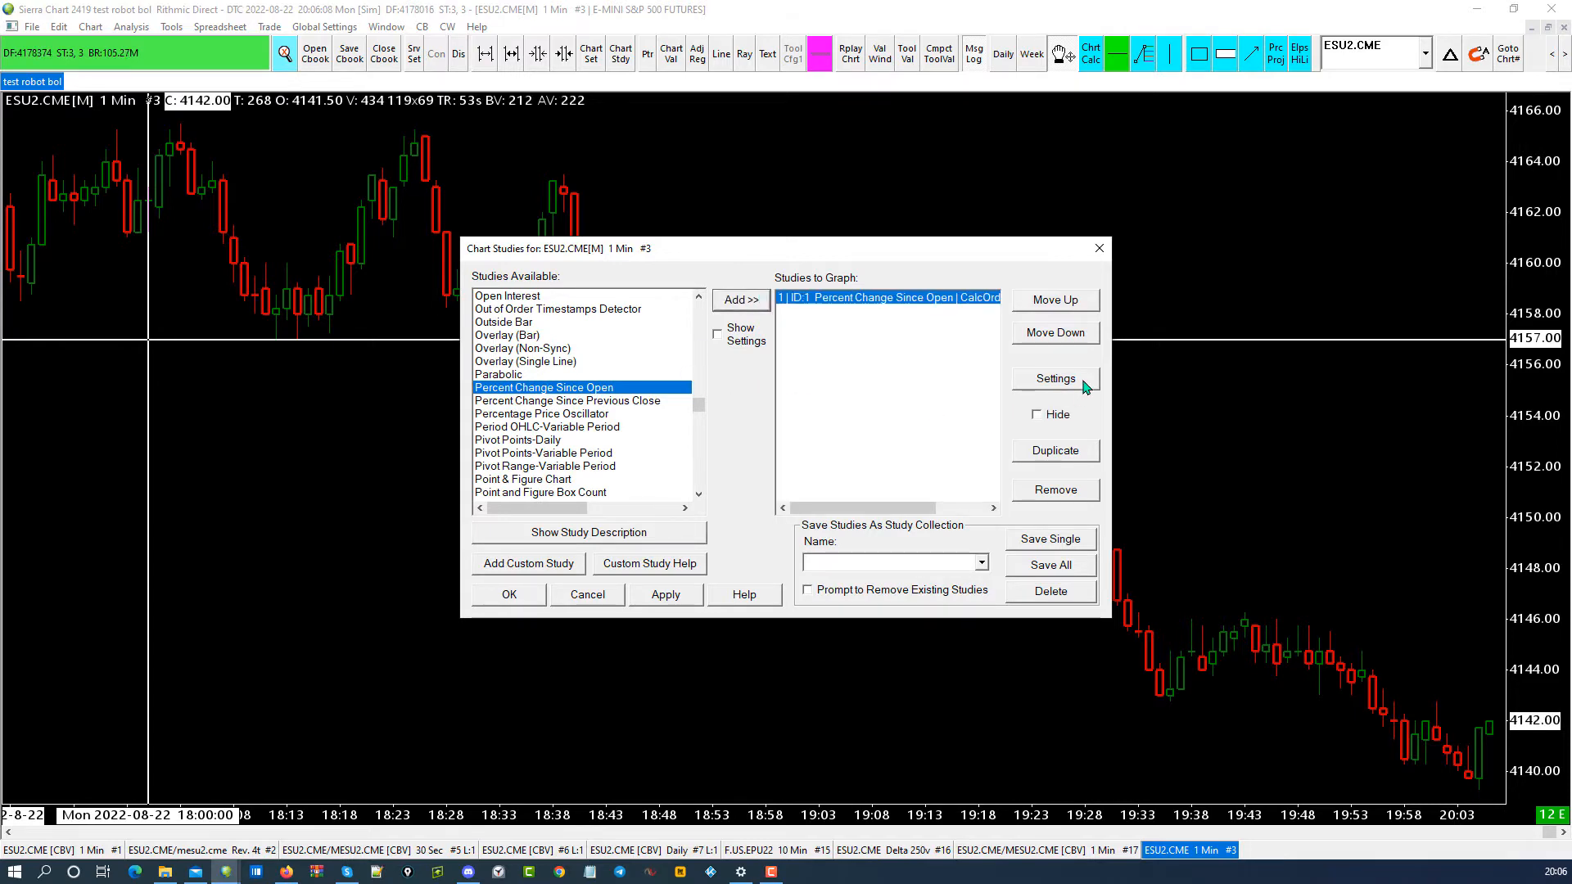
pyautogui.click(1069, 381)
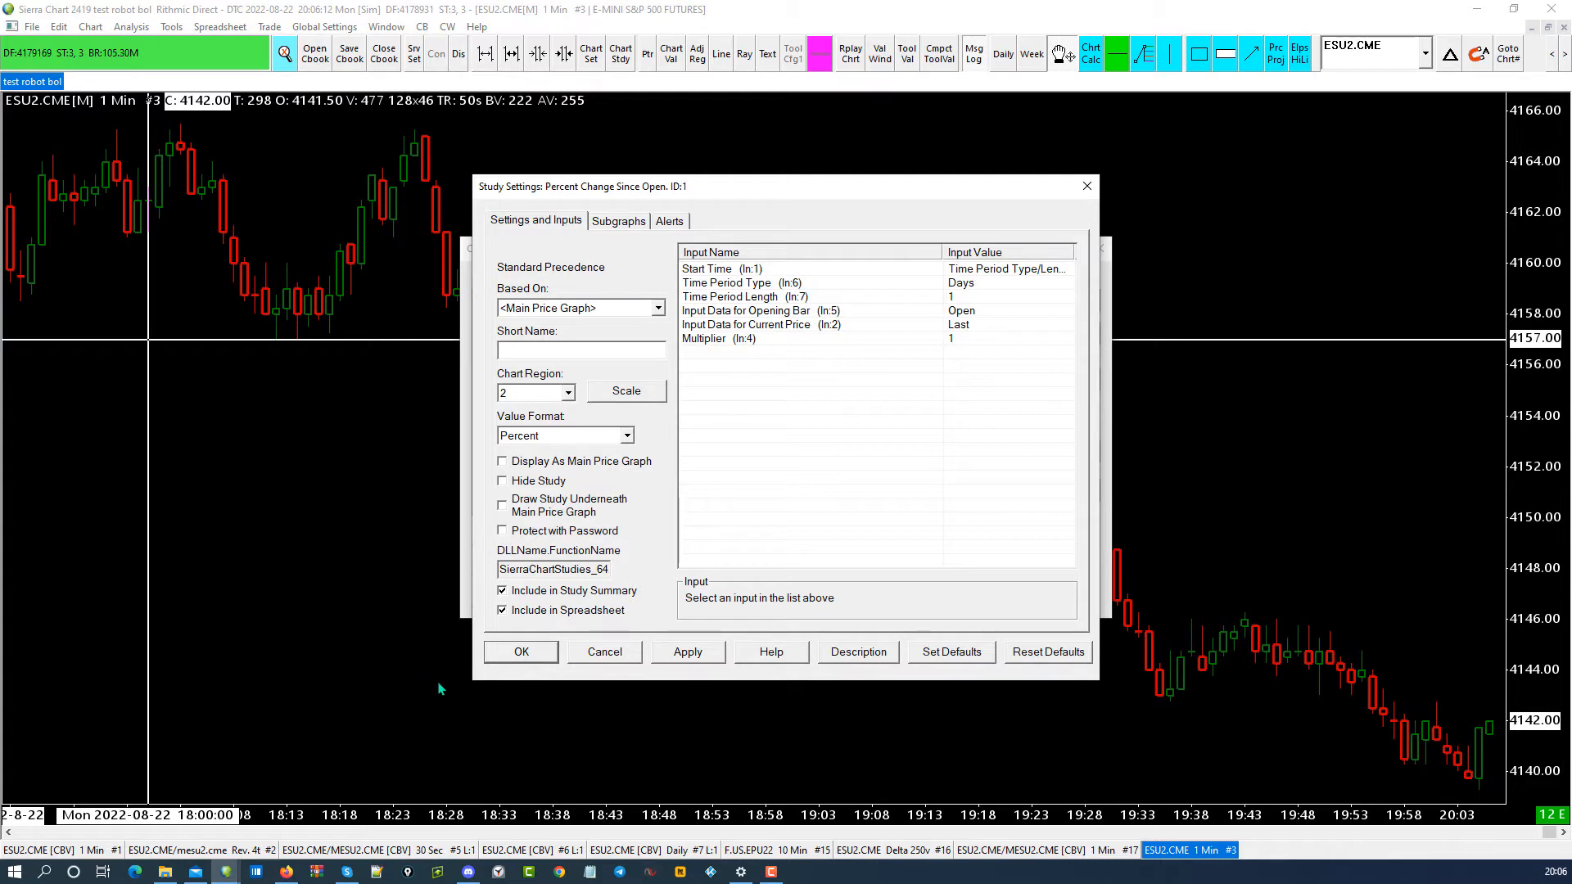
pyautogui.click(704, 653)
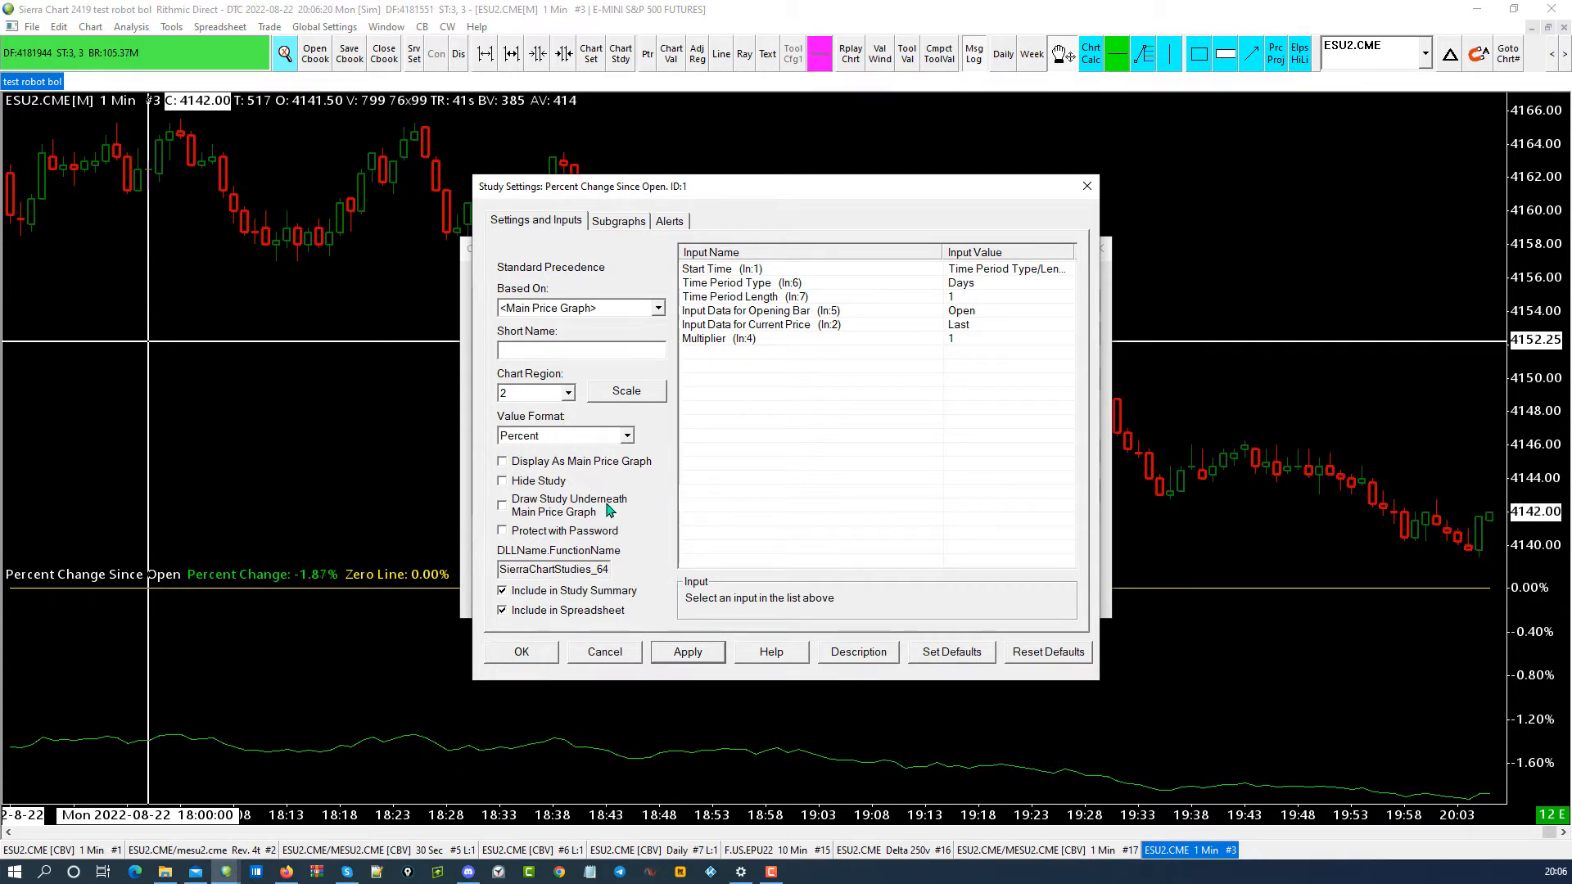
# - Set the draw style of the study's Percent Change (SG1) subgraph to Value of Subgraph
pyautogui.click(623, 223)
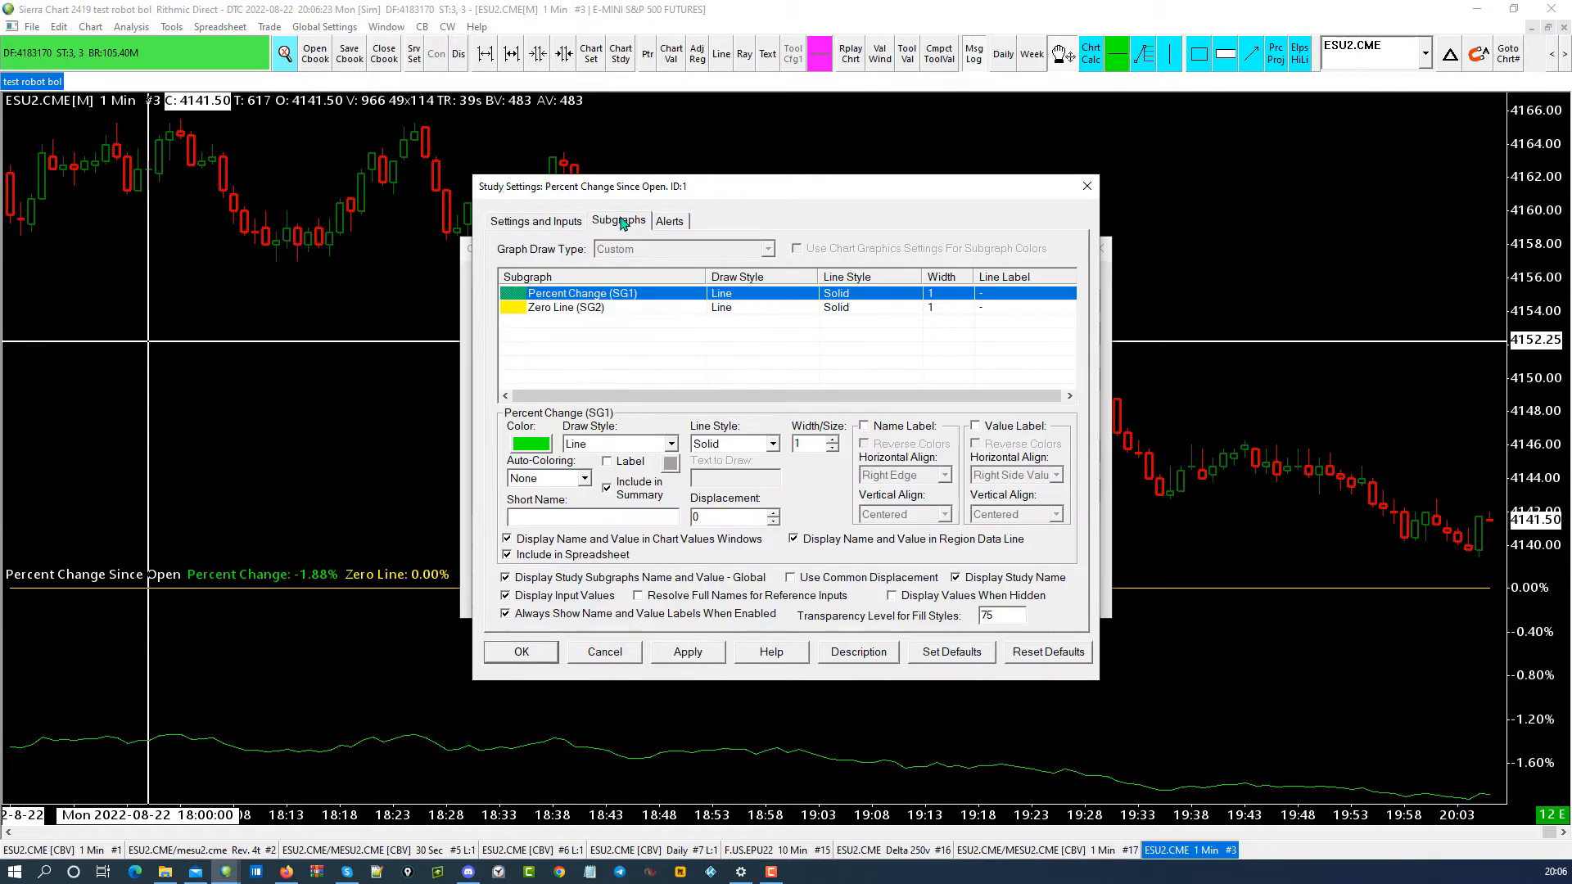
pyautogui.click(671, 447)
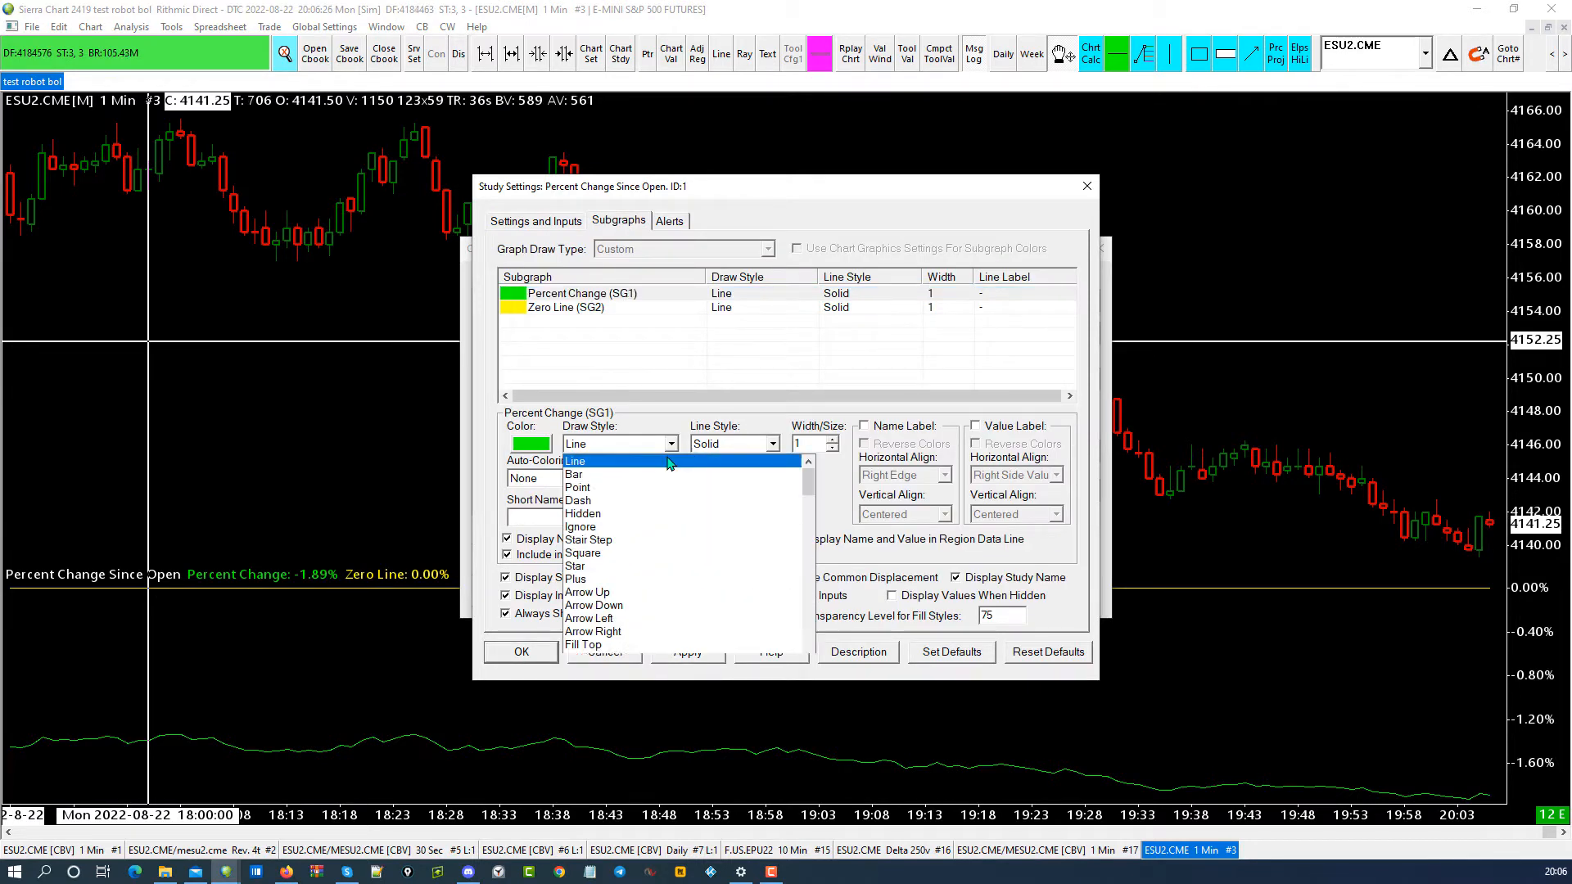
pyautogui.scroll(-6, 651, 598)
pyautogui.scroll(-6, 651, 601)
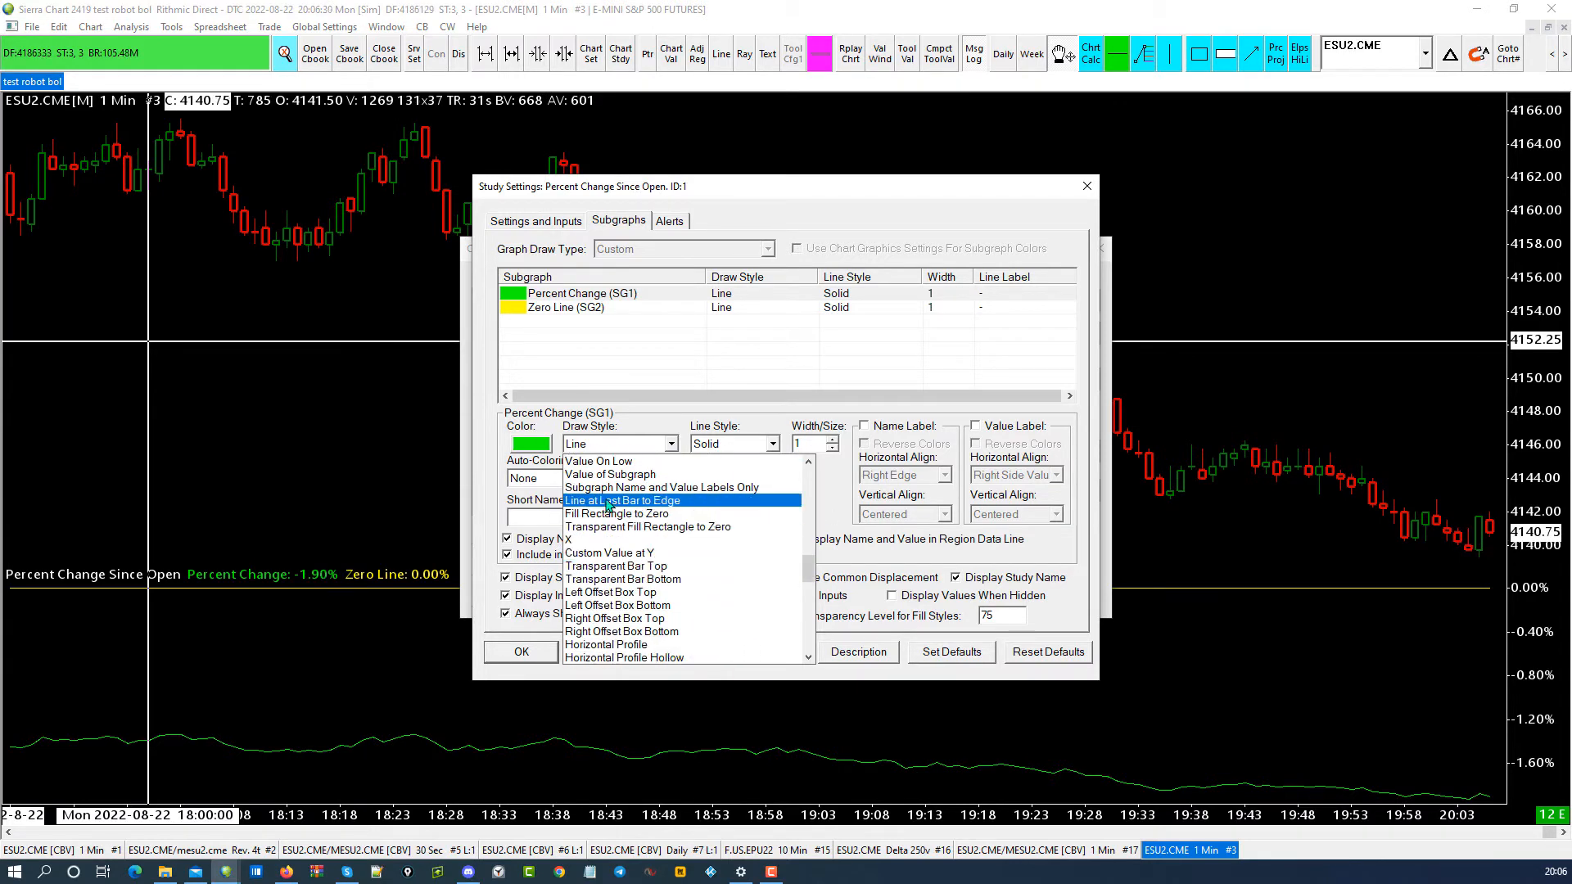
pyautogui.click(611, 475)
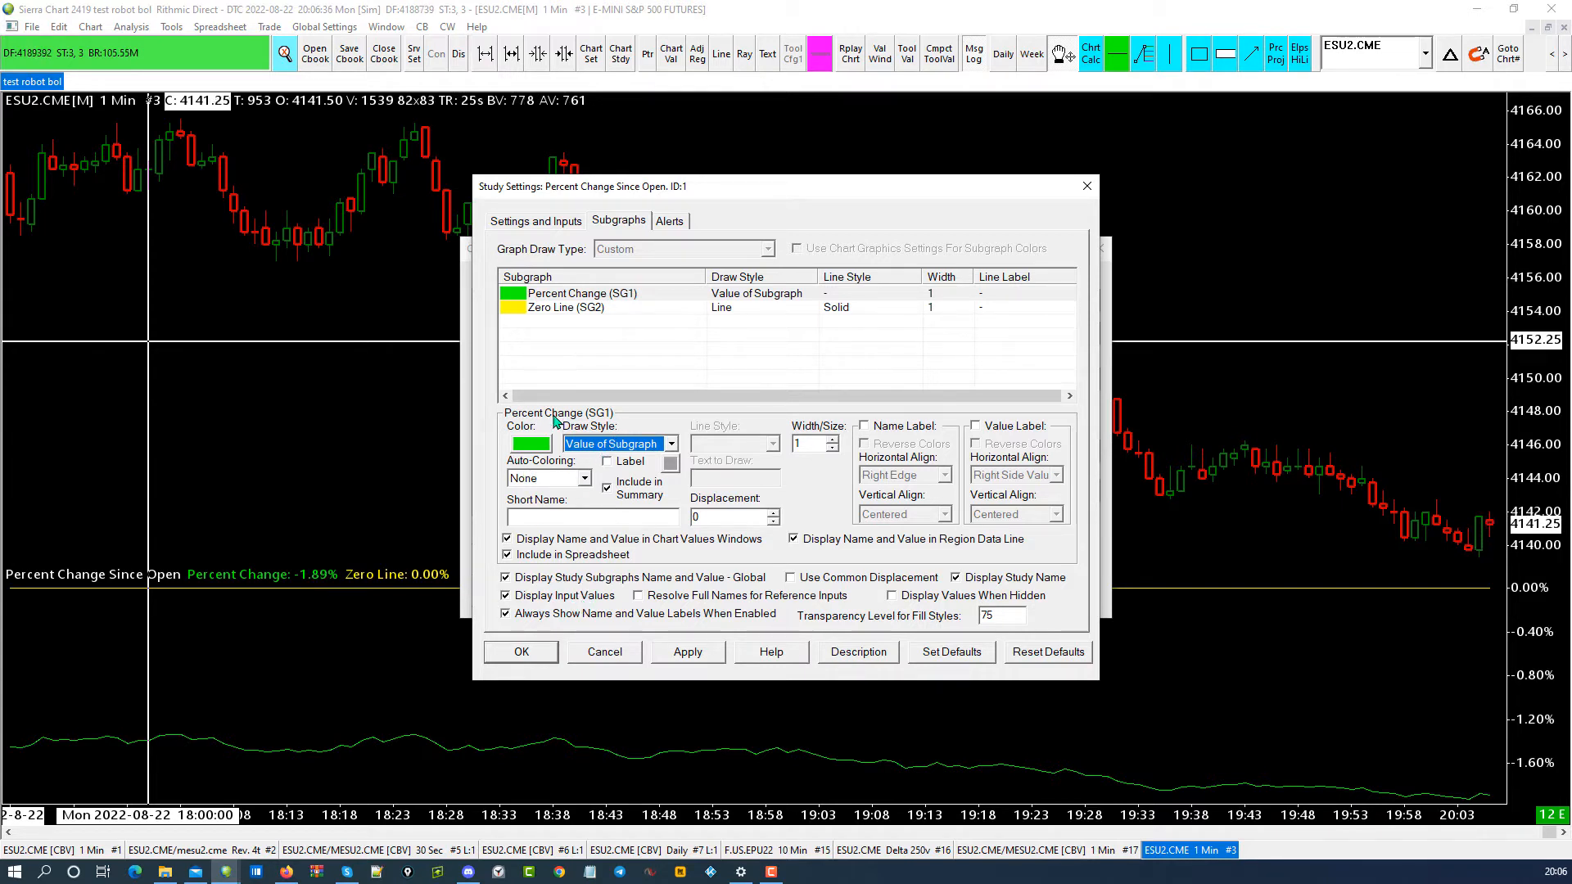
# - Set the draw style of the Zero Line (SG2) subgraph to Hidden
pyautogui.click(579, 307)
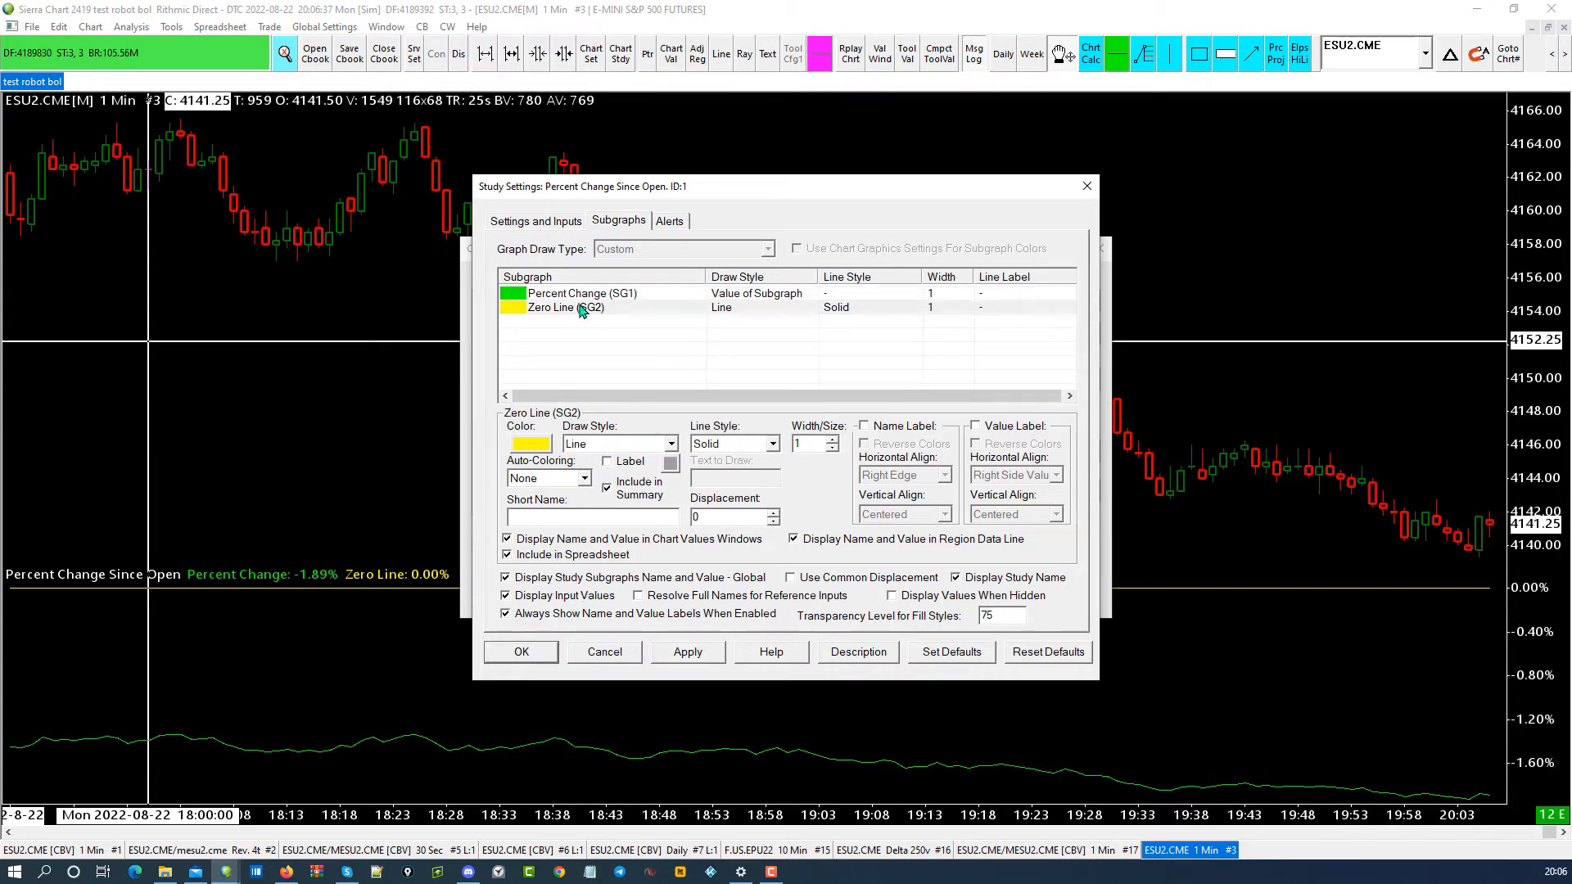
pyautogui.click(668, 444)
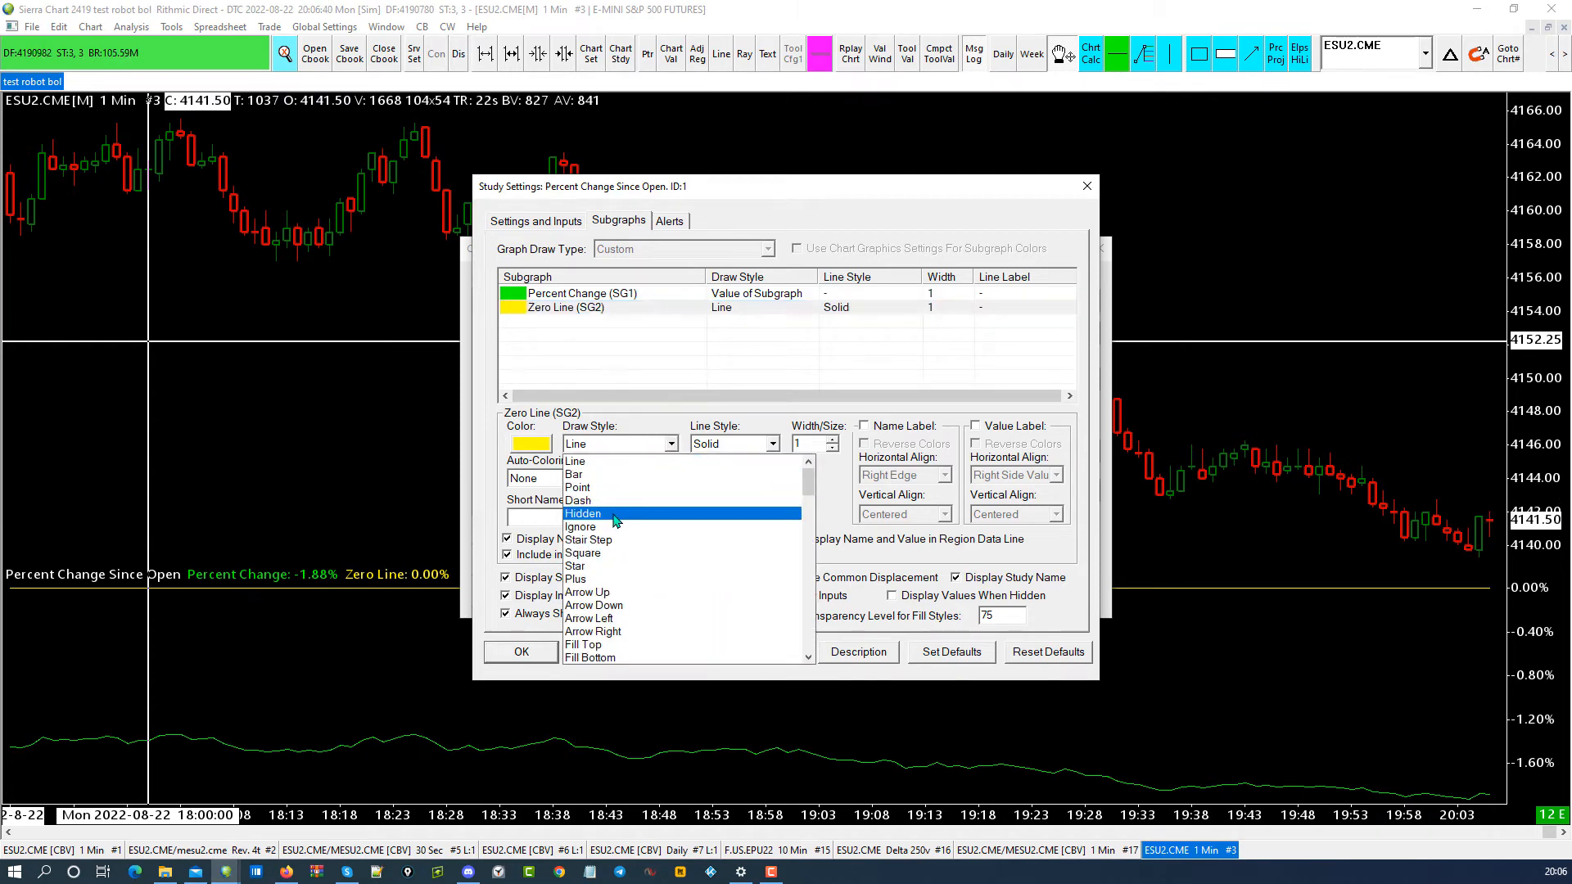
pyautogui.click(616, 514)
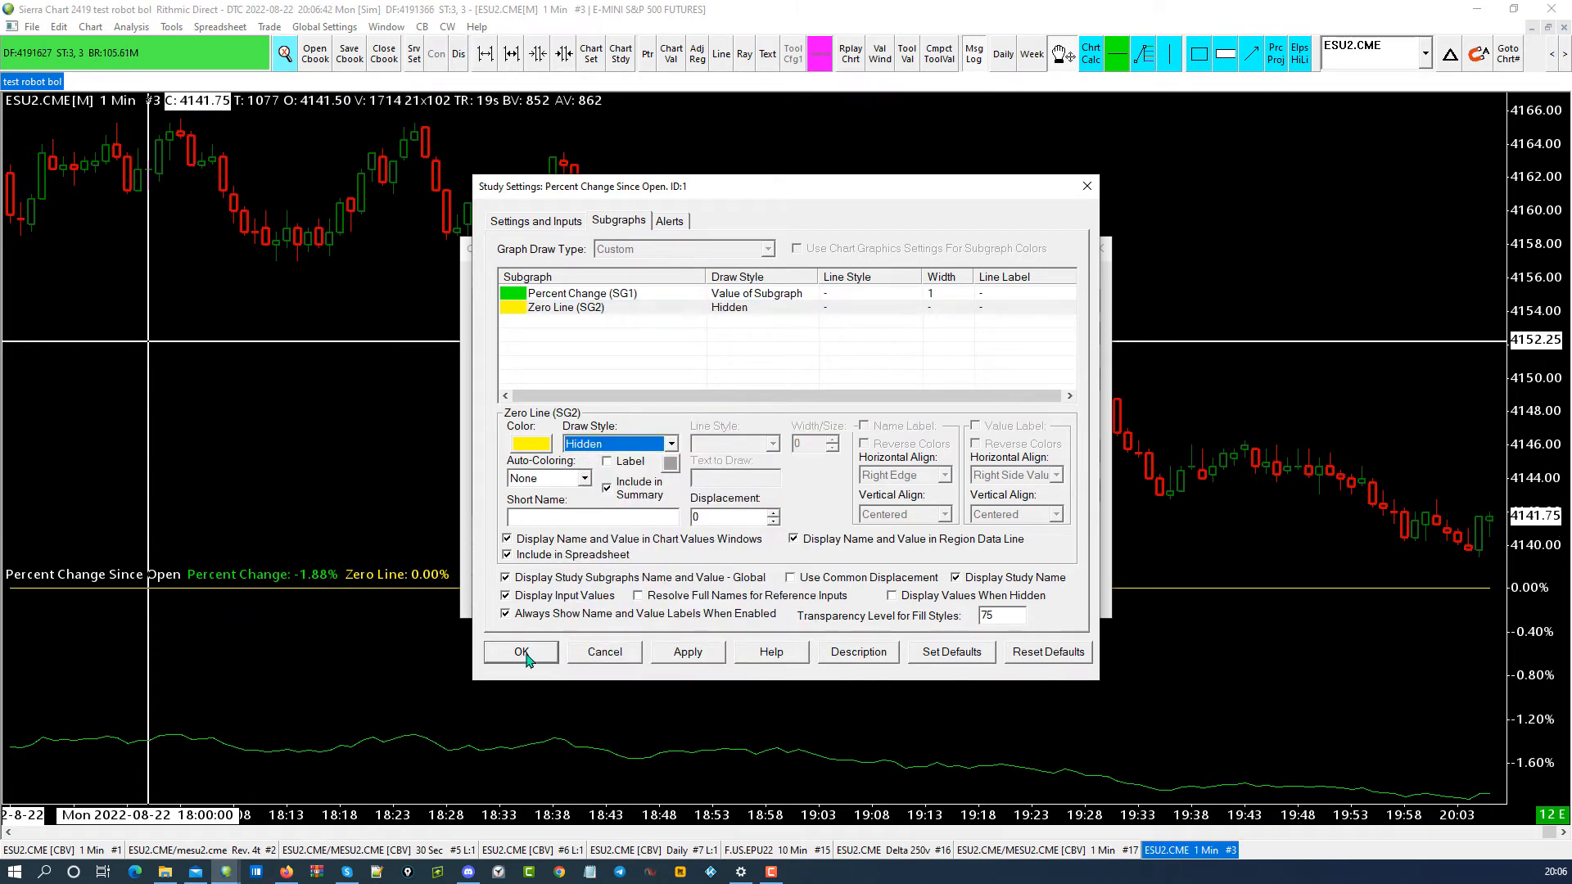
# - Hide the Percent Change Since Open study and apply the change to the chart
pyautogui.click(550, 222)
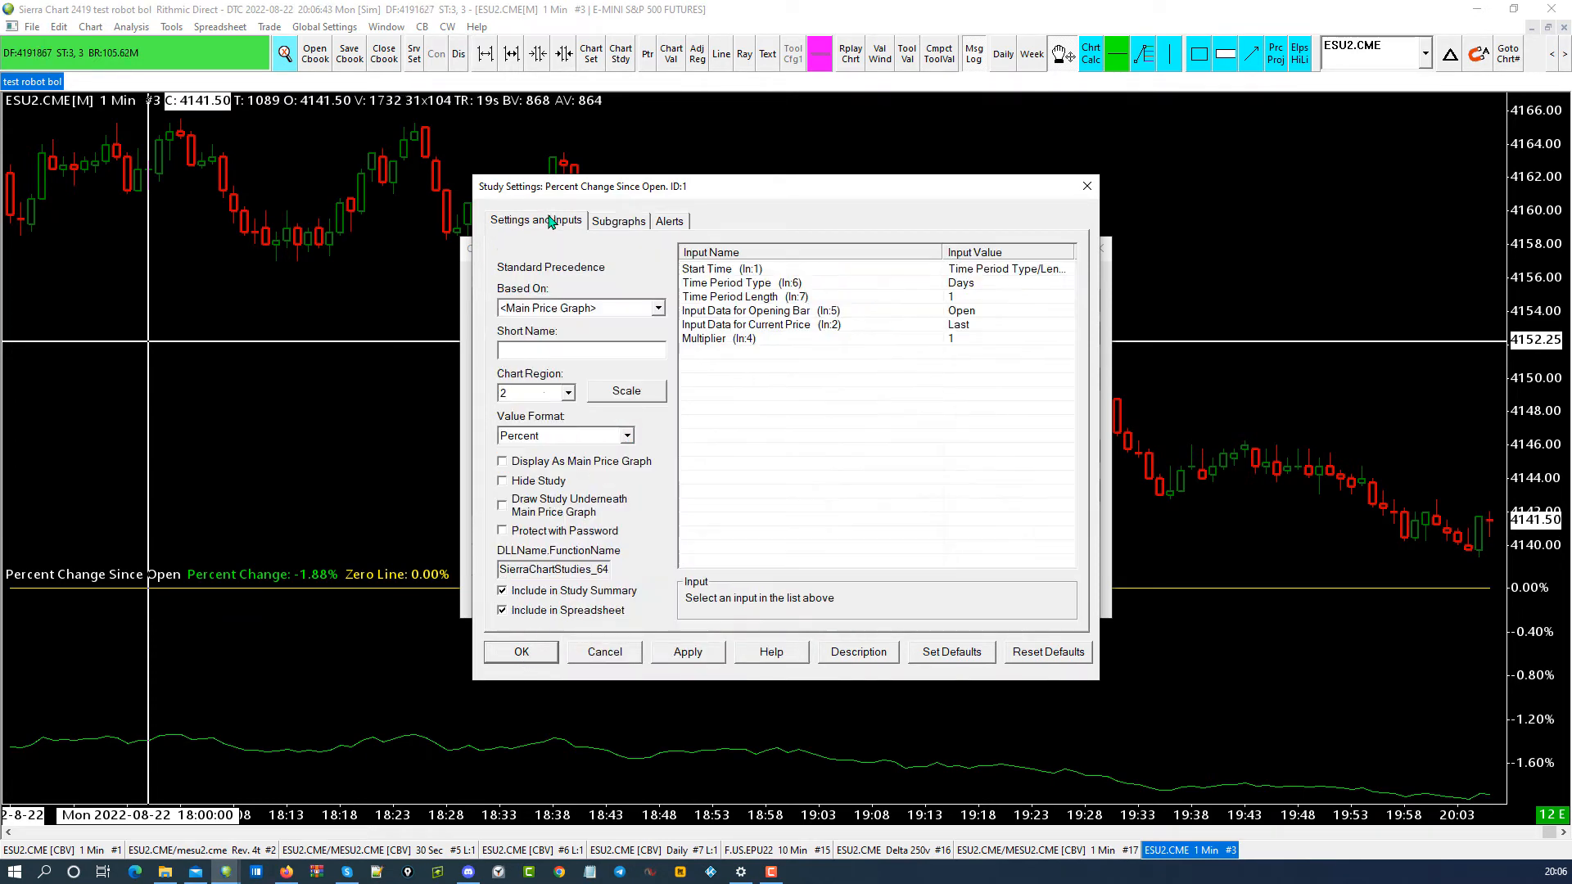
pyautogui.click(530, 483)
pyautogui.click(524, 653)
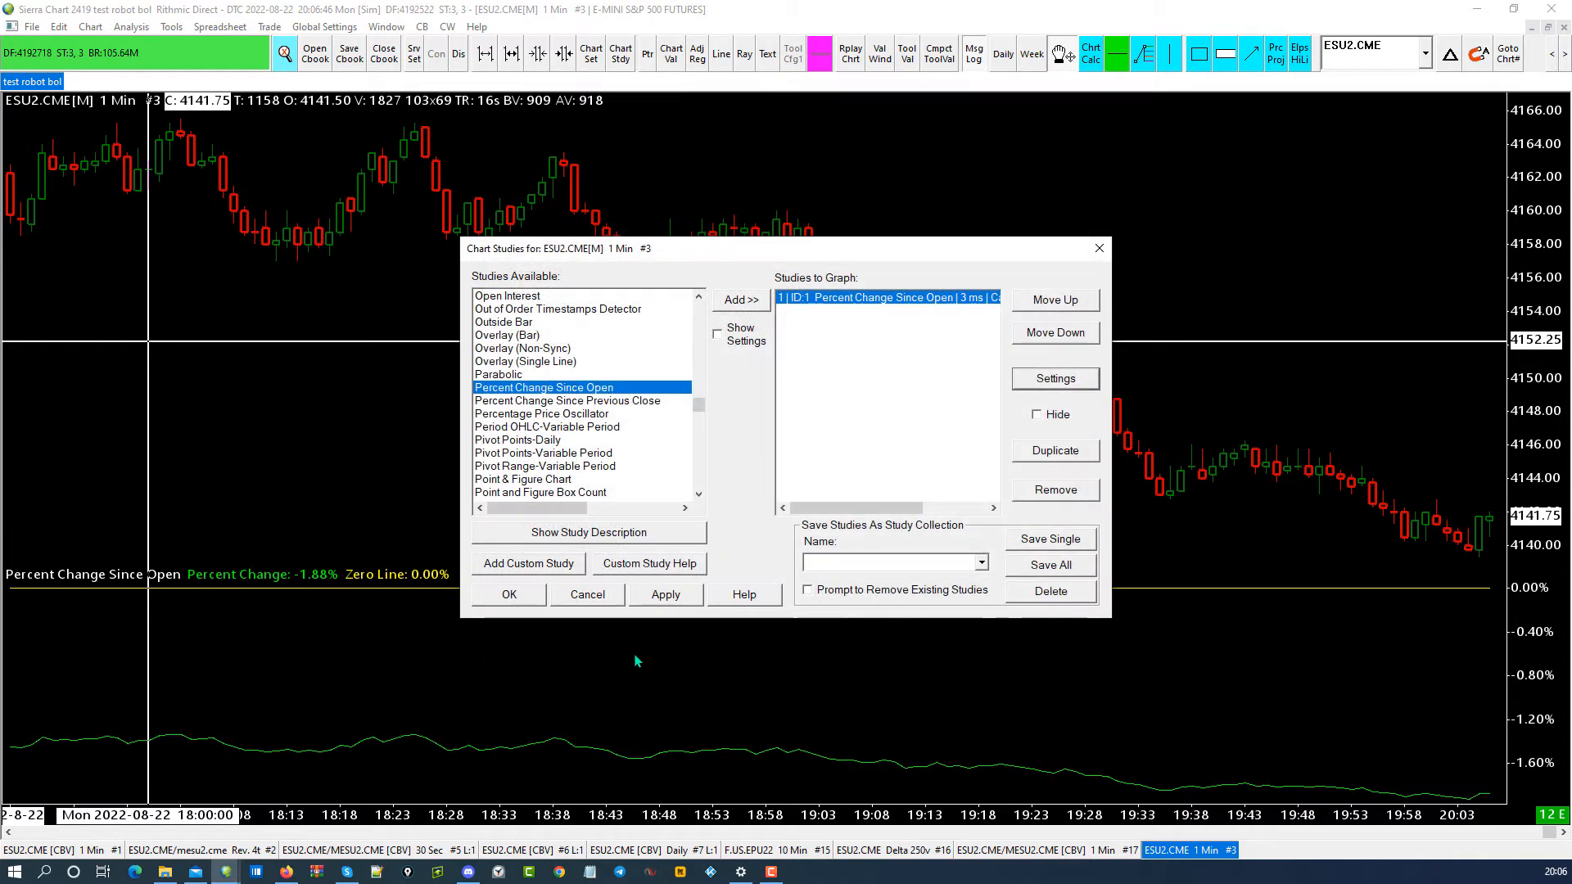
pyautogui.click(664, 596)
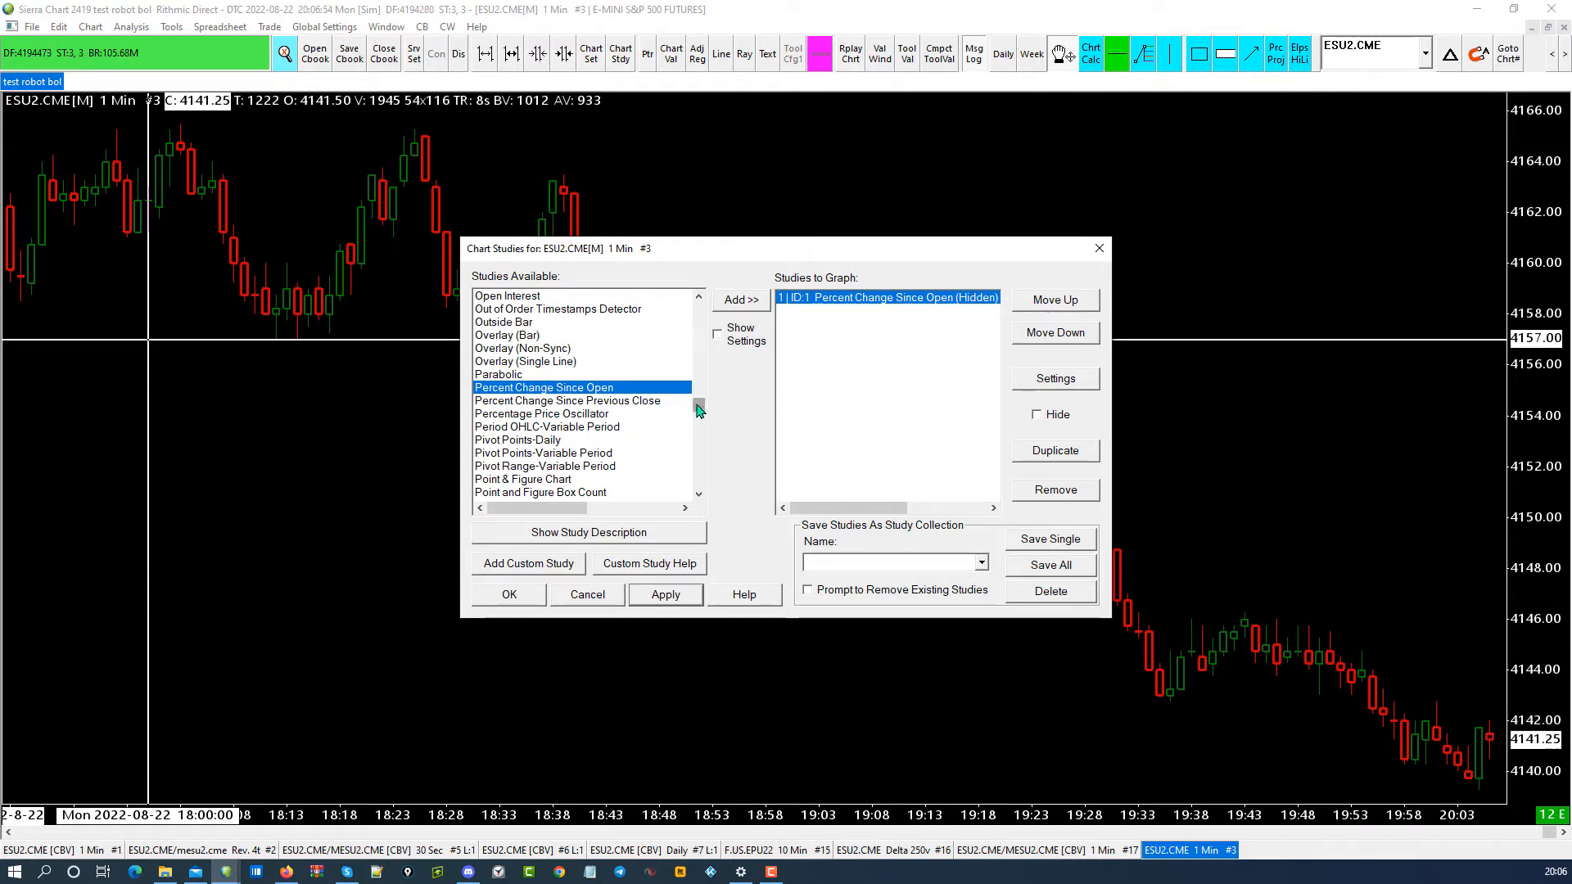
# - Add the Text Display For Study study to the chart's graphed studies
pyautogui.moveTo(699, 409); pyautogui.dragTo(707, 456)
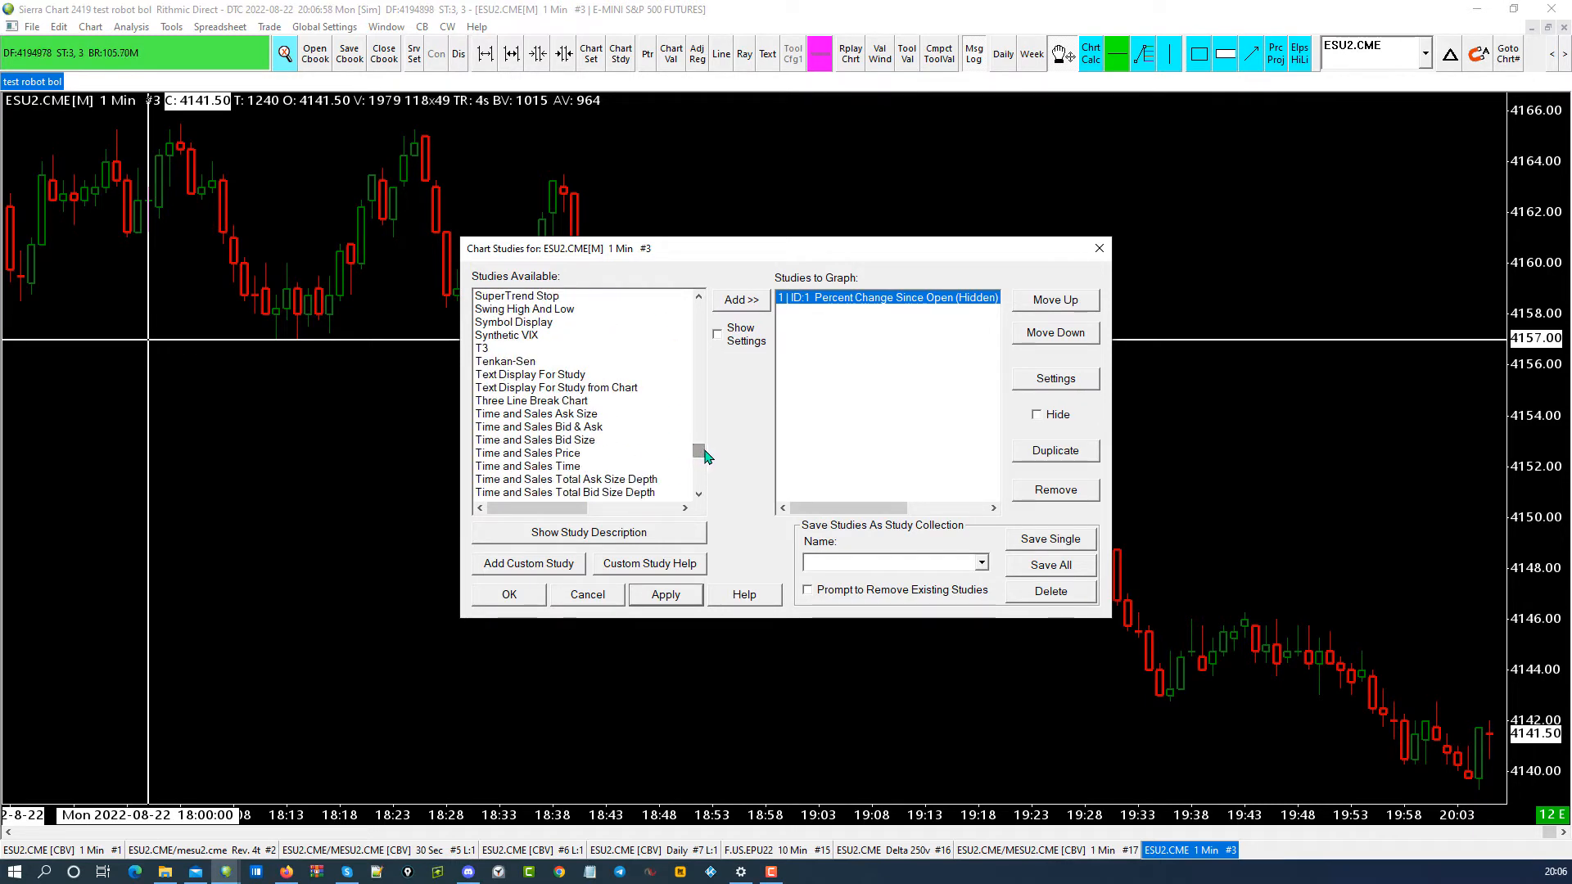
pyautogui.click(522, 374)
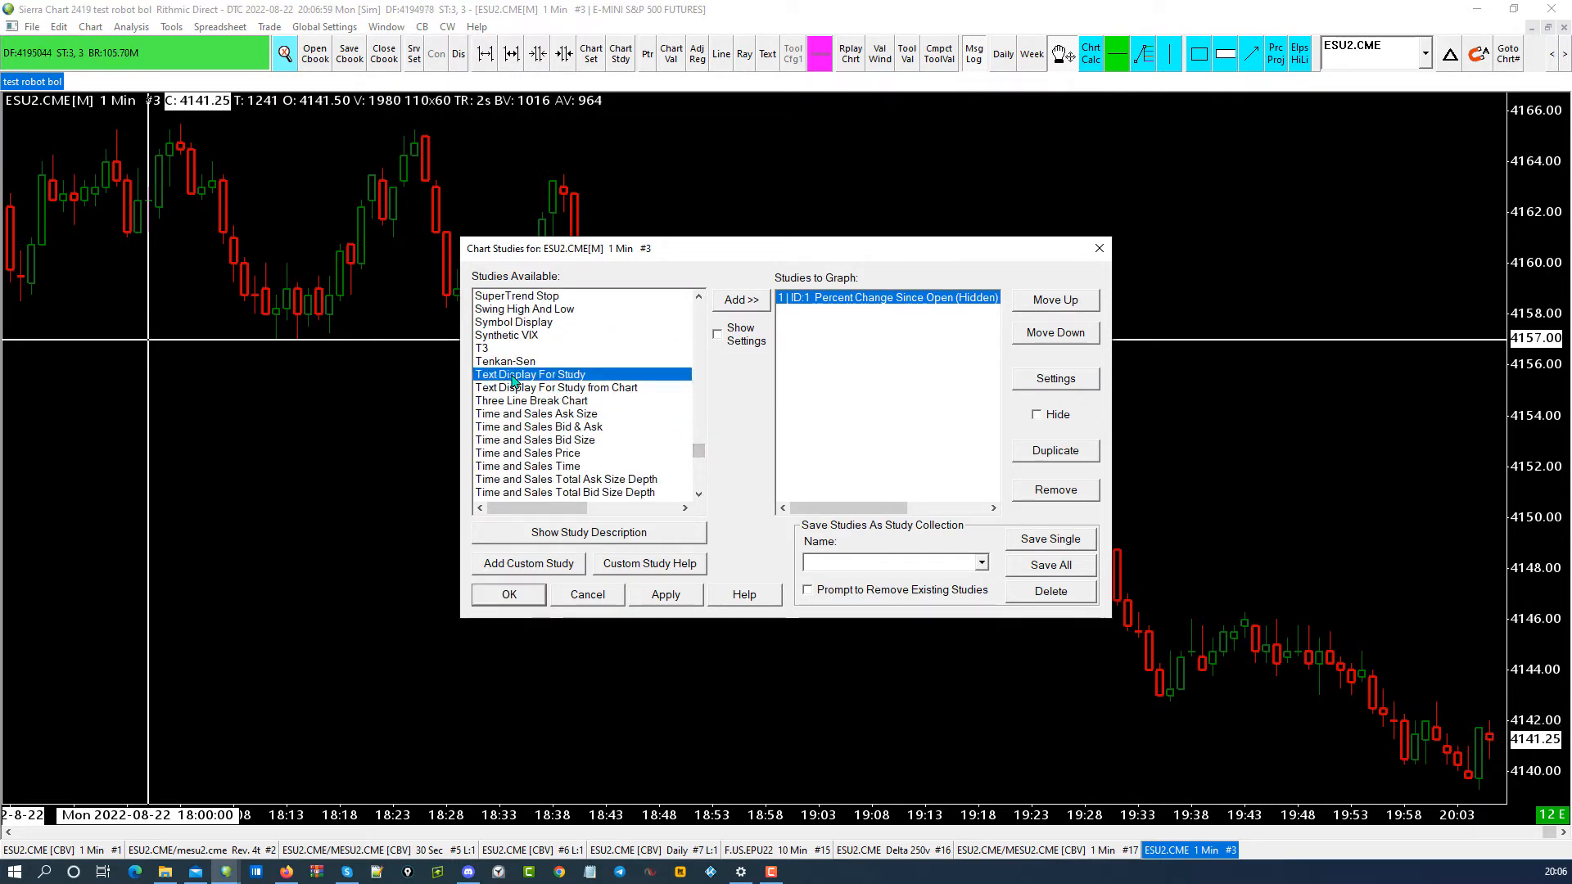
pyautogui.click(768, 308)
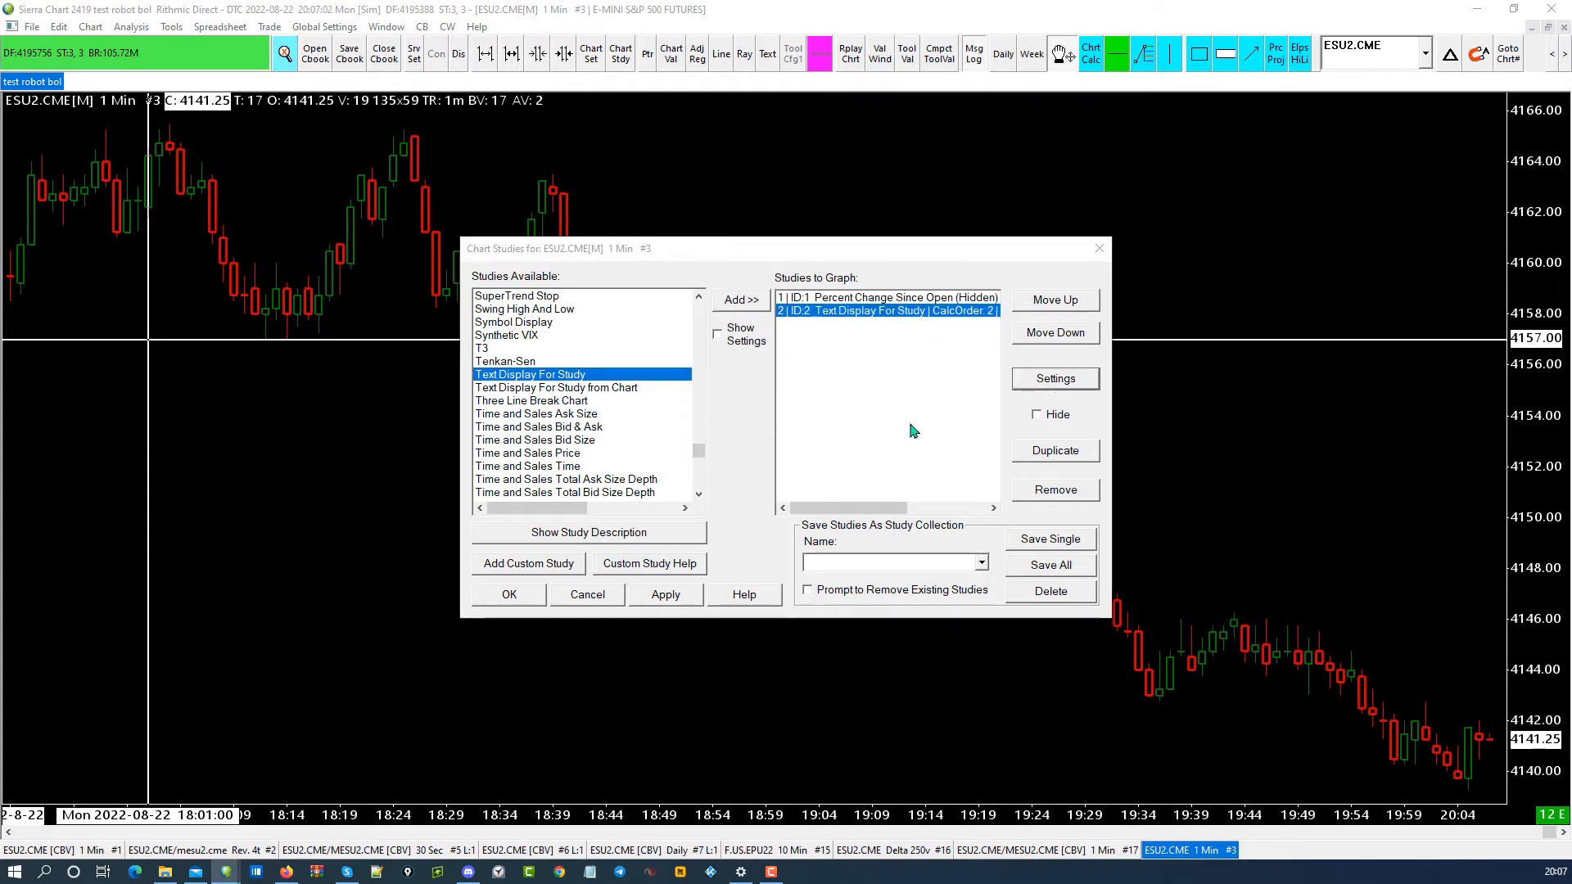
# - Make the text display study show Percent Change Since Open with its Percent Change (SG1) subgraph
pyautogui.doubleClick(914, 430)
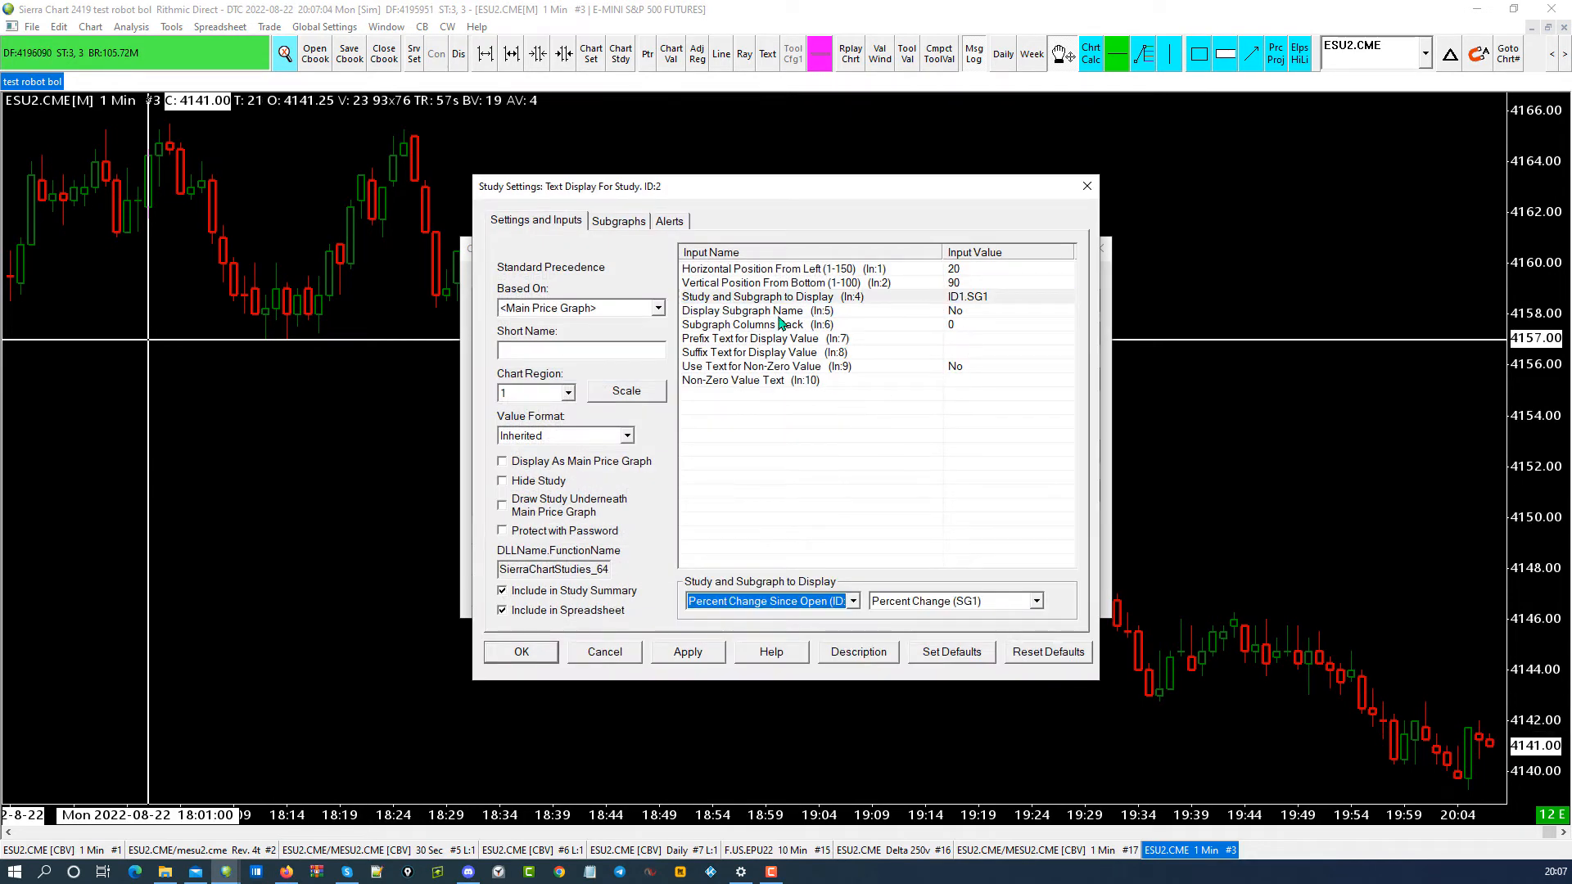
pyautogui.click(852, 603)
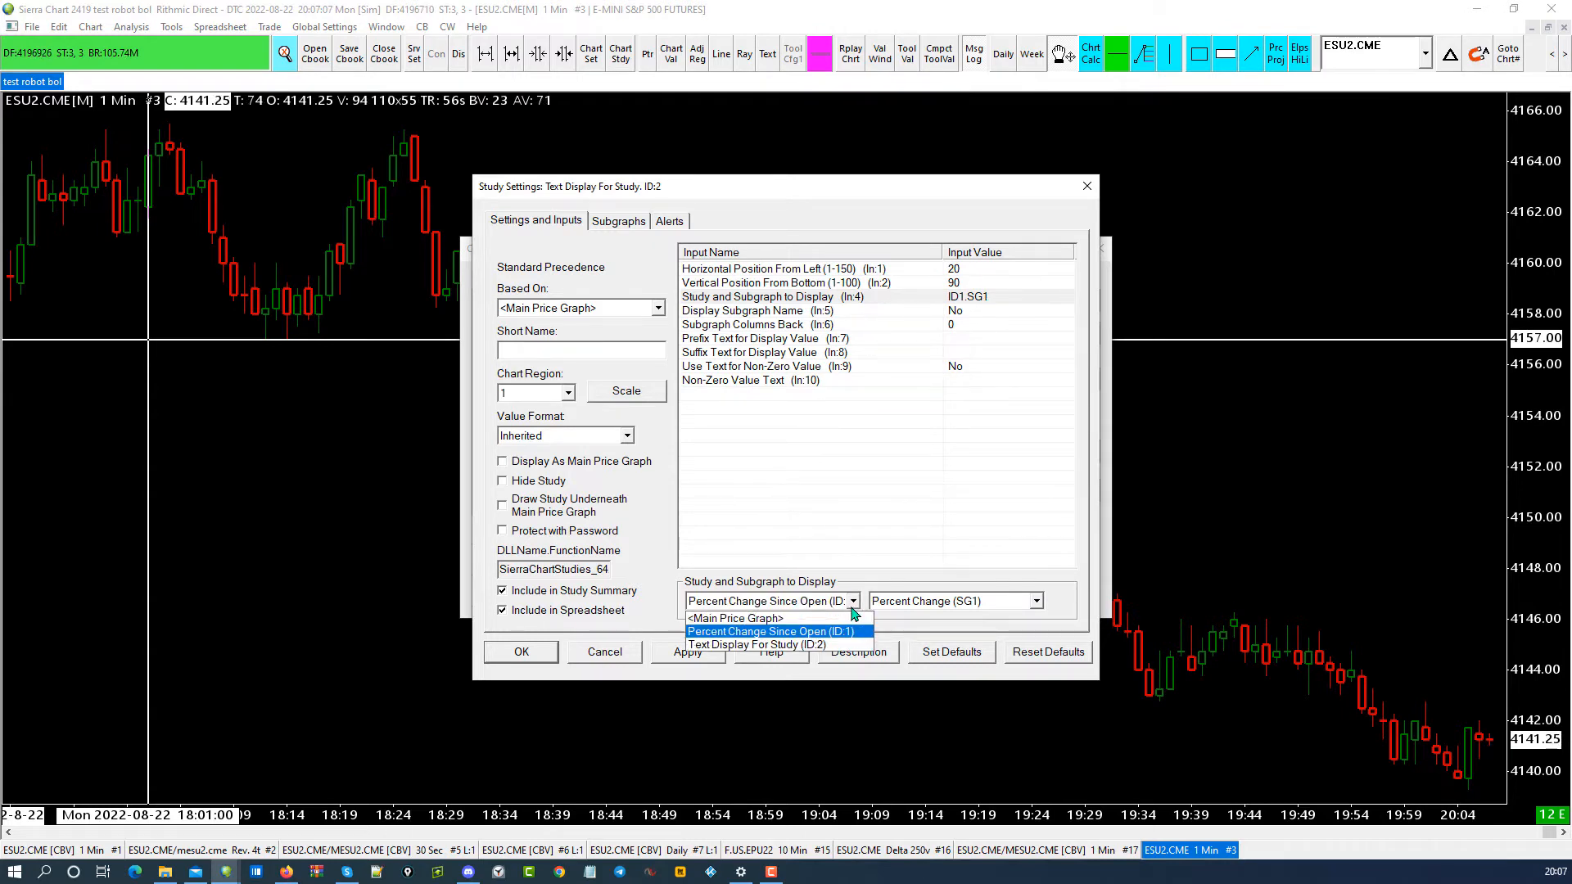
pyautogui.click(765, 632)
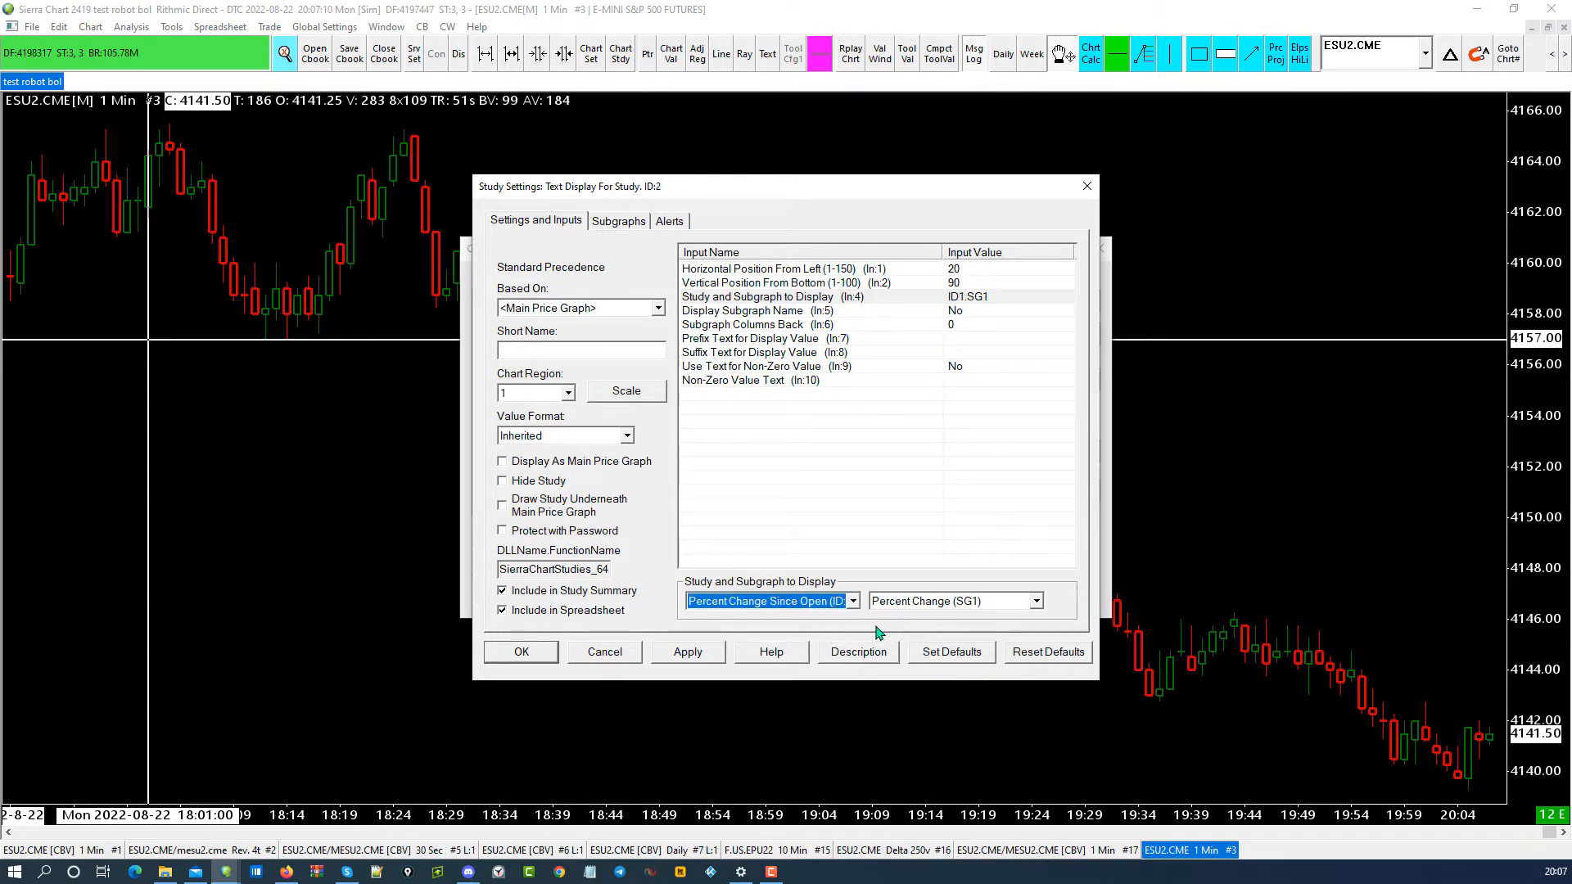
pyautogui.click(974, 604)
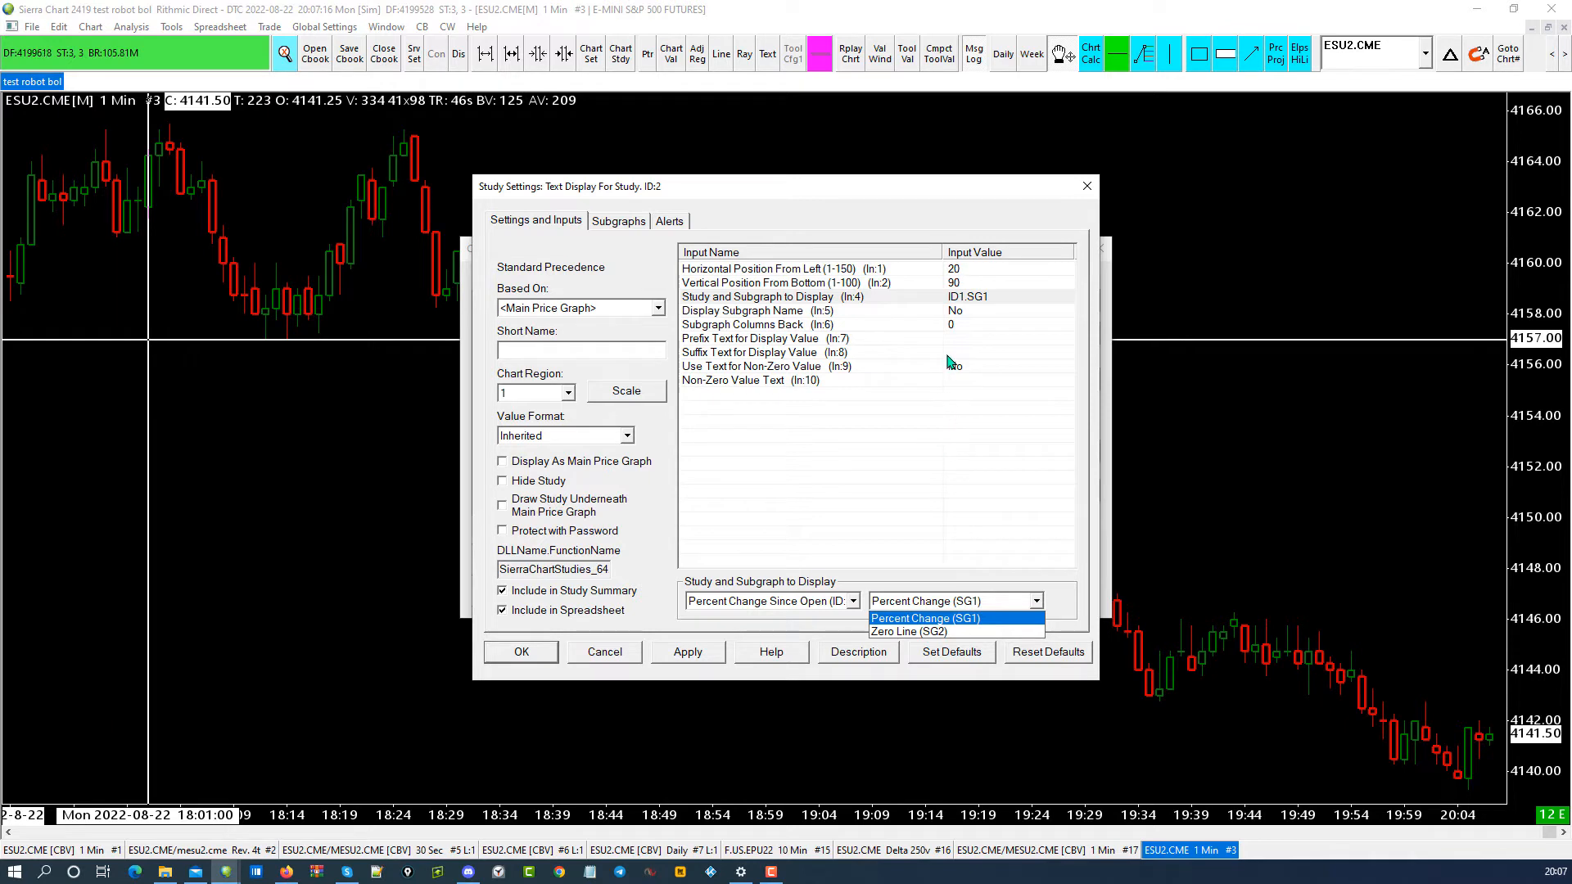
pyautogui.click(955, 271)
pyautogui.click(953, 270)
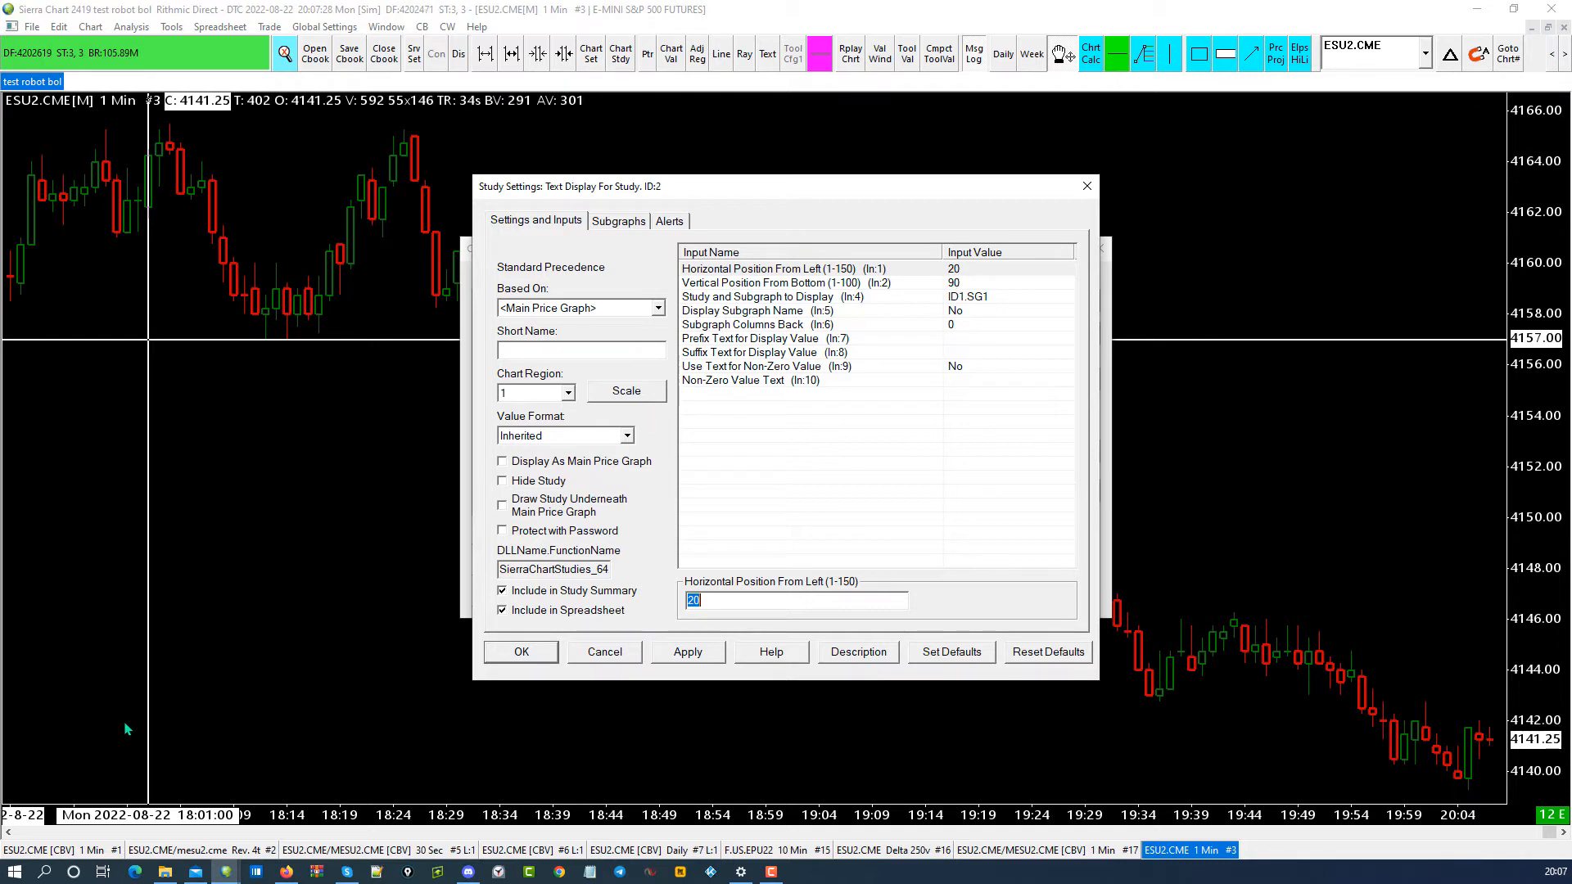
# - Reduce the width/size of the Text Display (SG1) subgraph
pyautogui.click(627, 224)
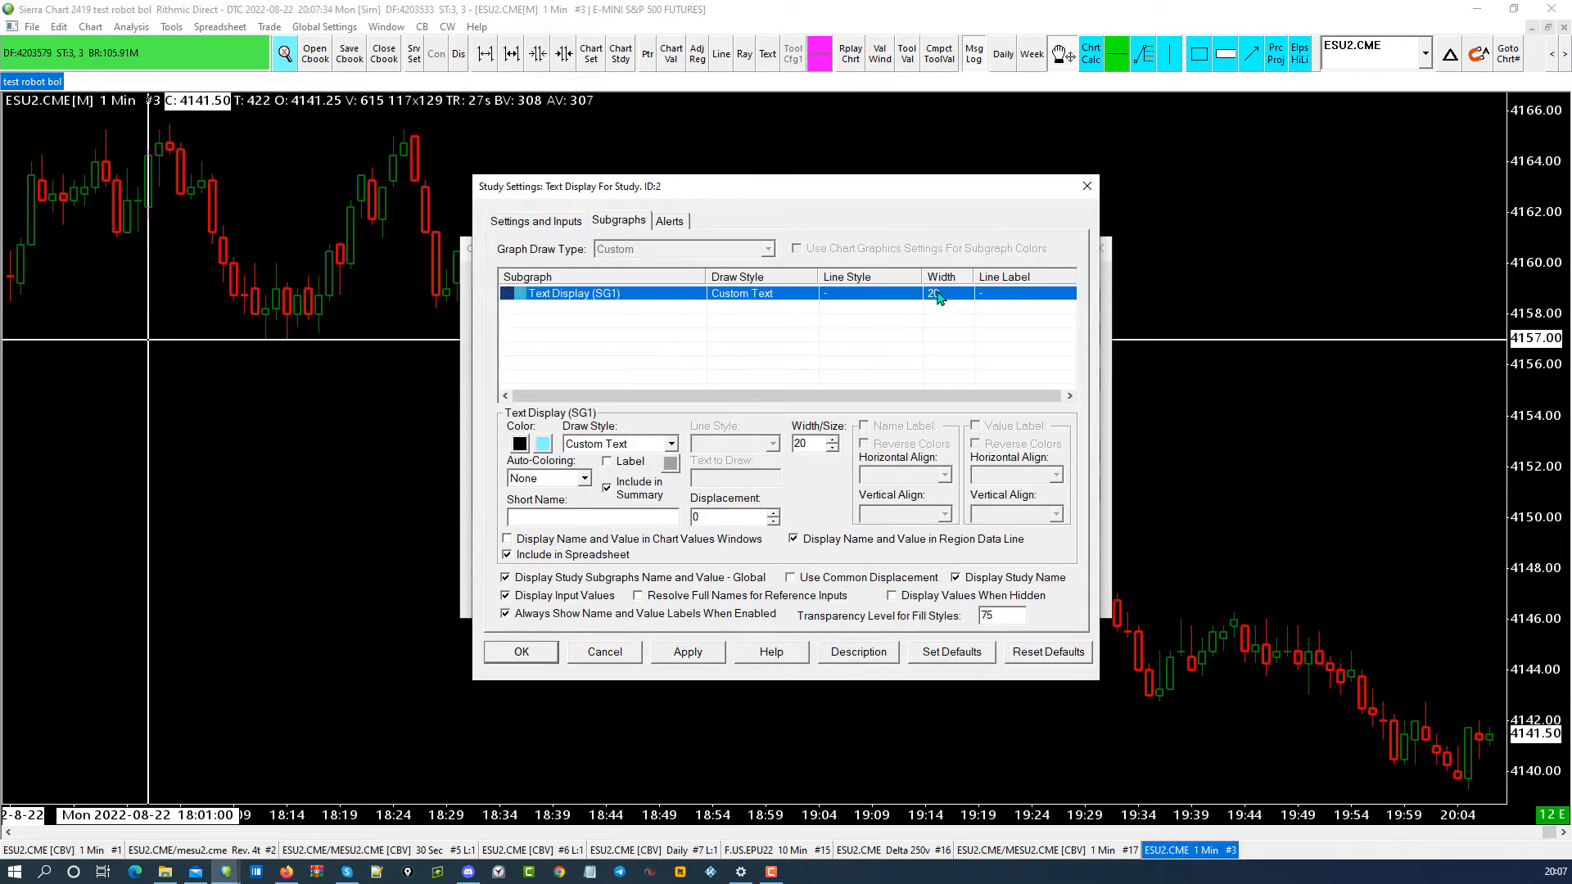
pyautogui.click(831, 449)
pyautogui.click(832, 449)
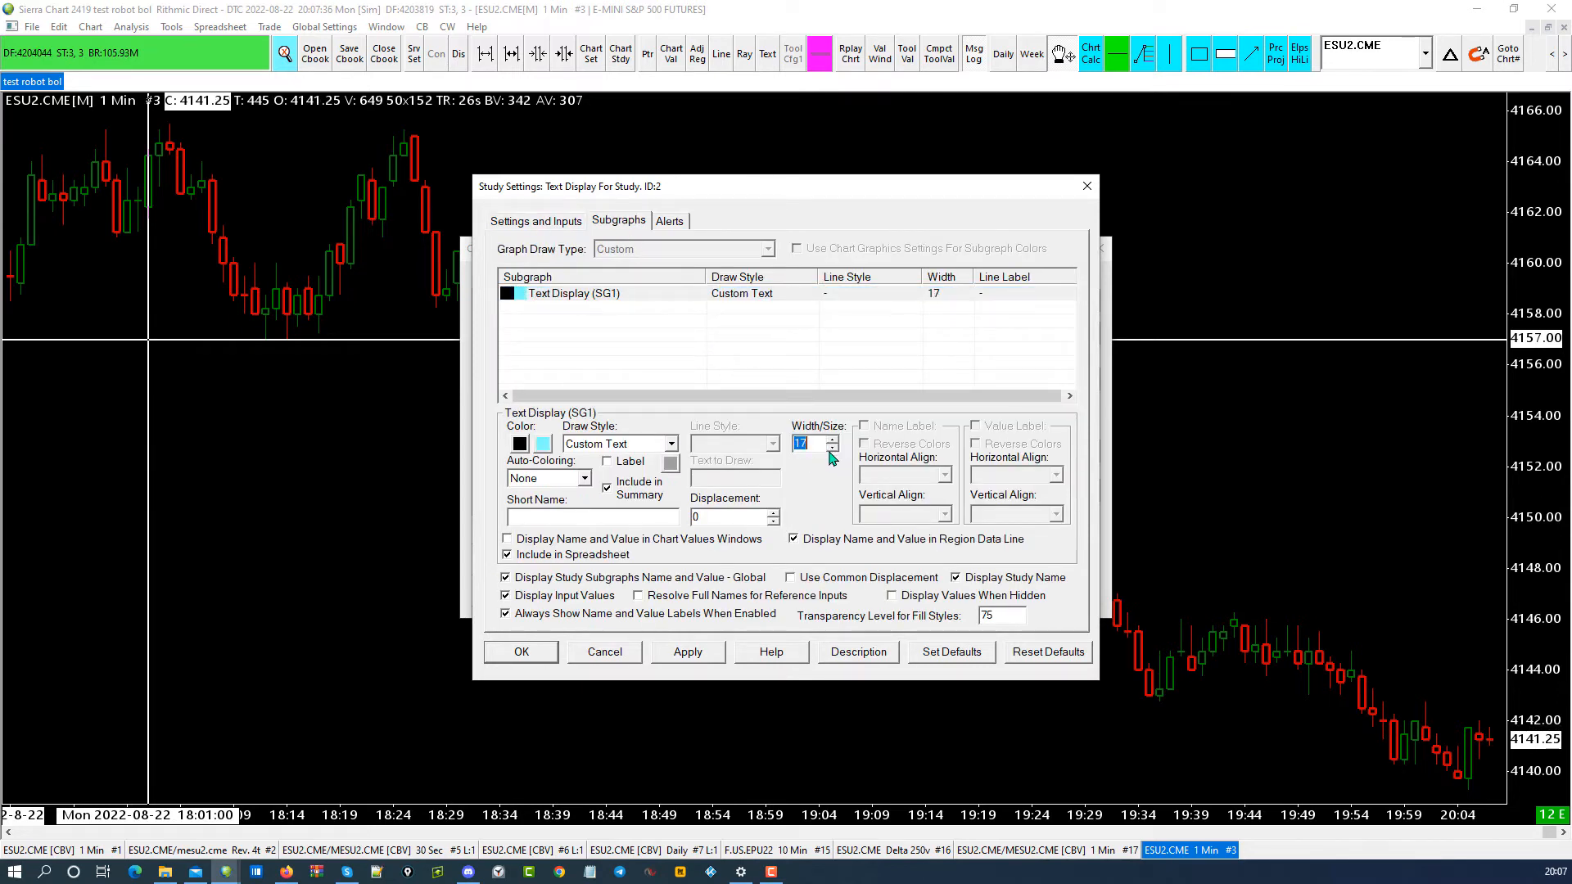
pyautogui.click(832, 449)
pyautogui.click(832, 449)
# - Set the prefix text for the display value to "% depuis l'open :" and apply the study settings
pyautogui.click(536, 223)
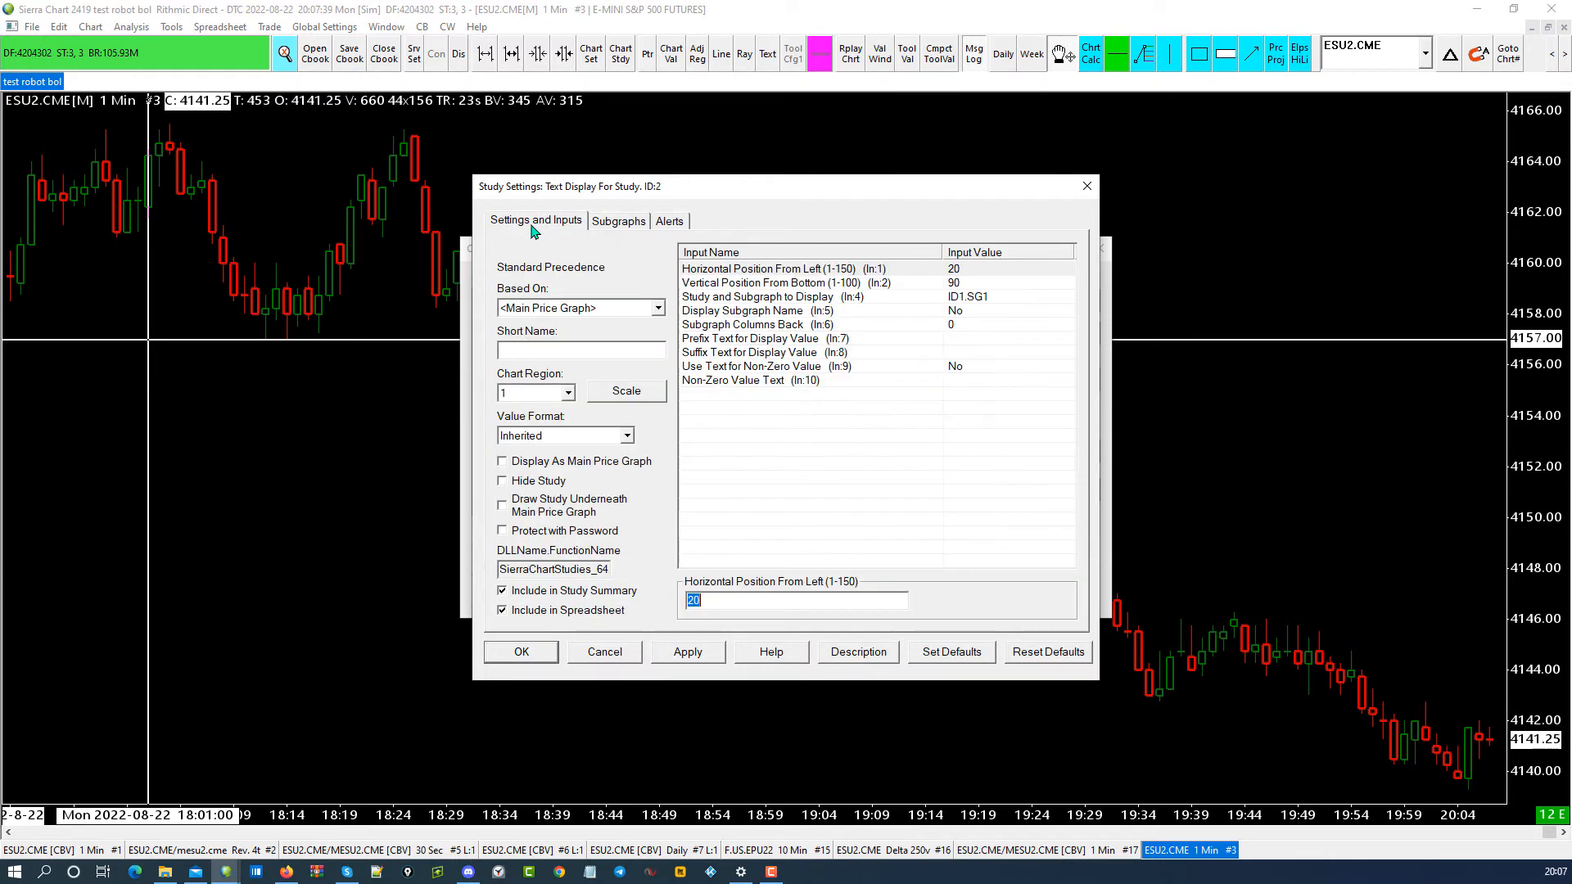
pyautogui.click(739, 342)
pyautogui.click(970, 341)
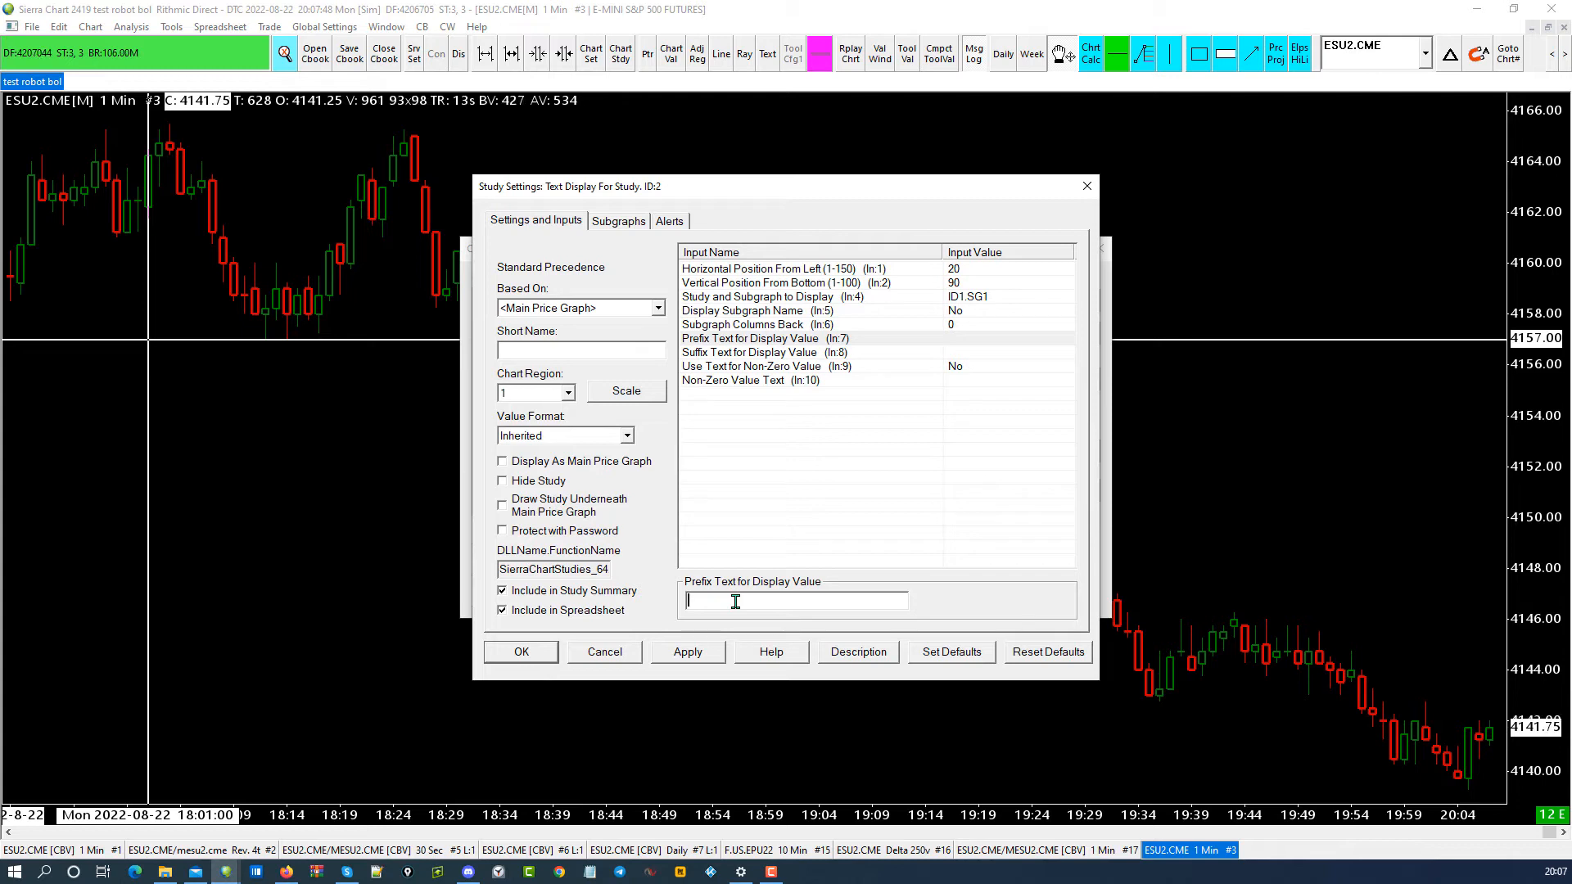
pyautogui.write('%')
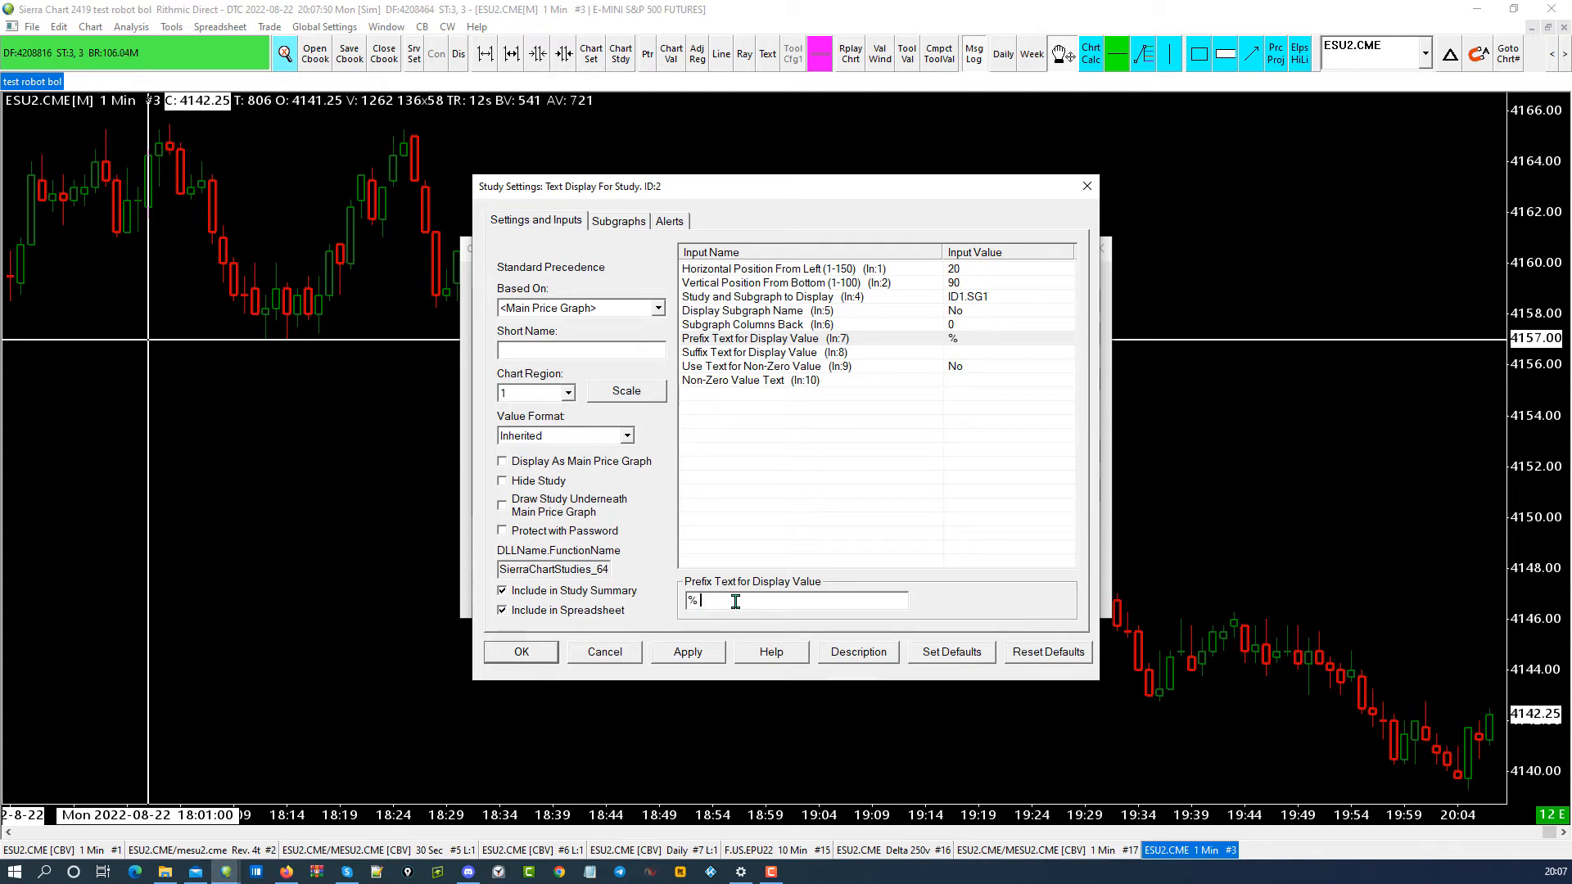
pyautogui.write(' depuis')
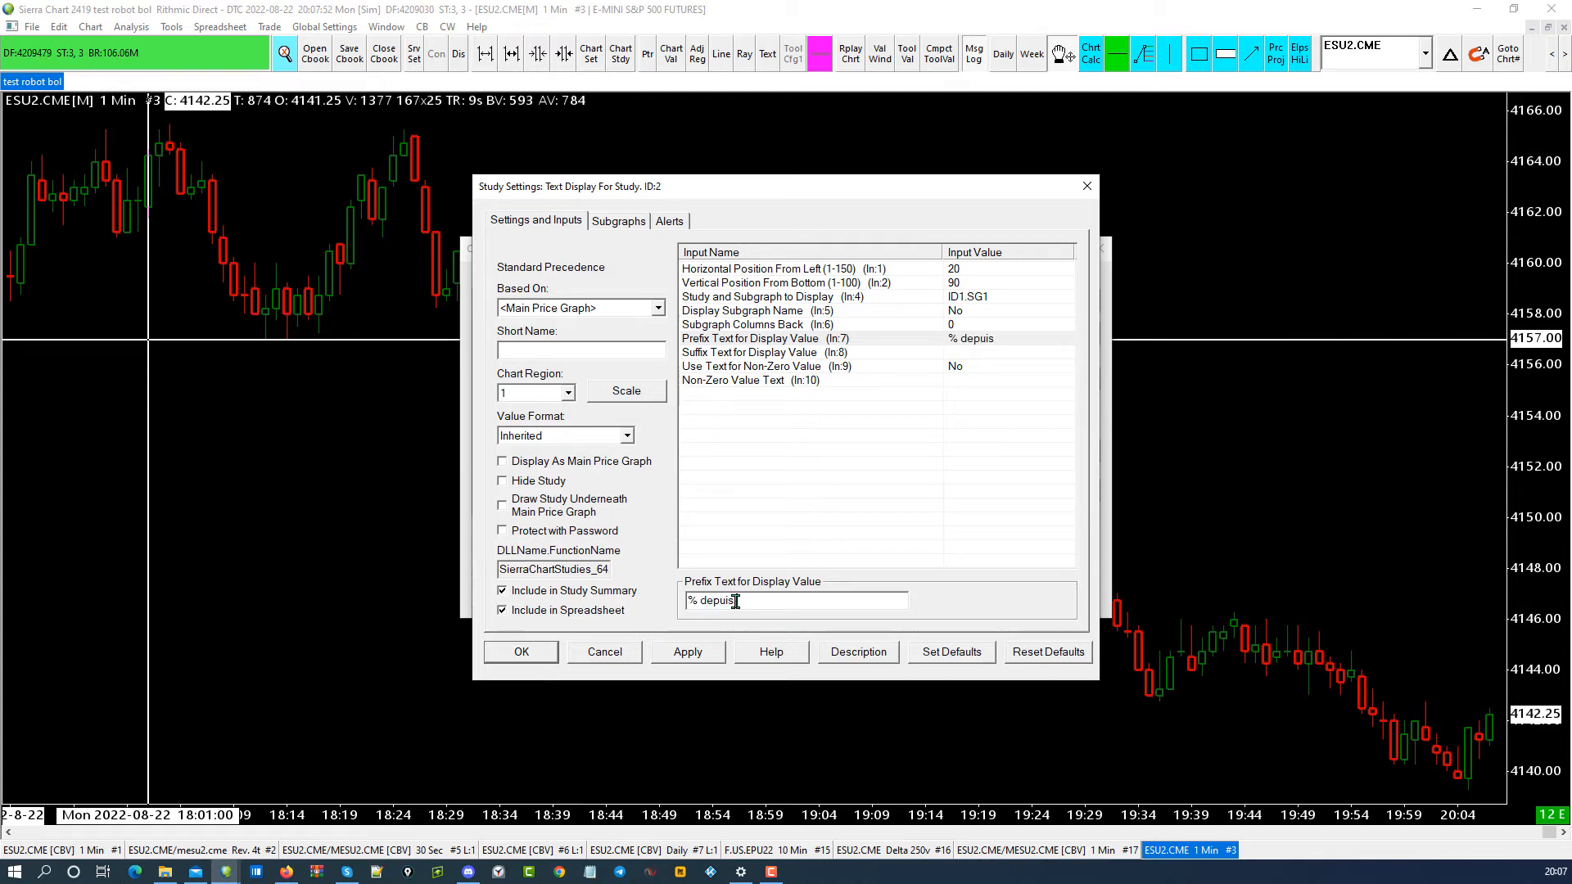
pyautogui.write(" l'open :")
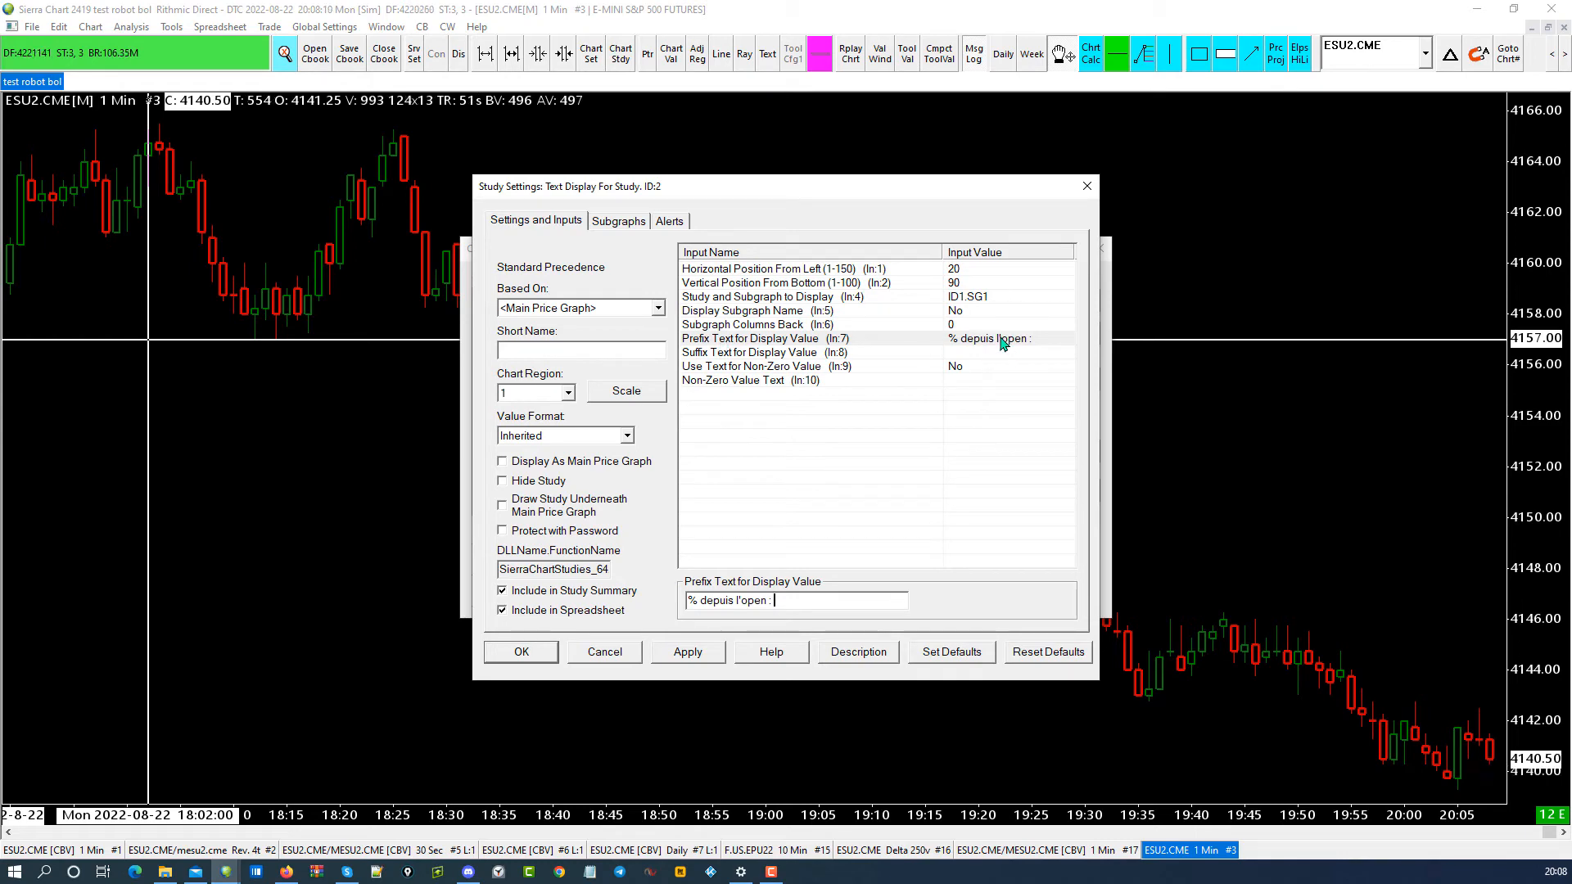
pyautogui.click(692, 658)
pyautogui.click(520, 652)
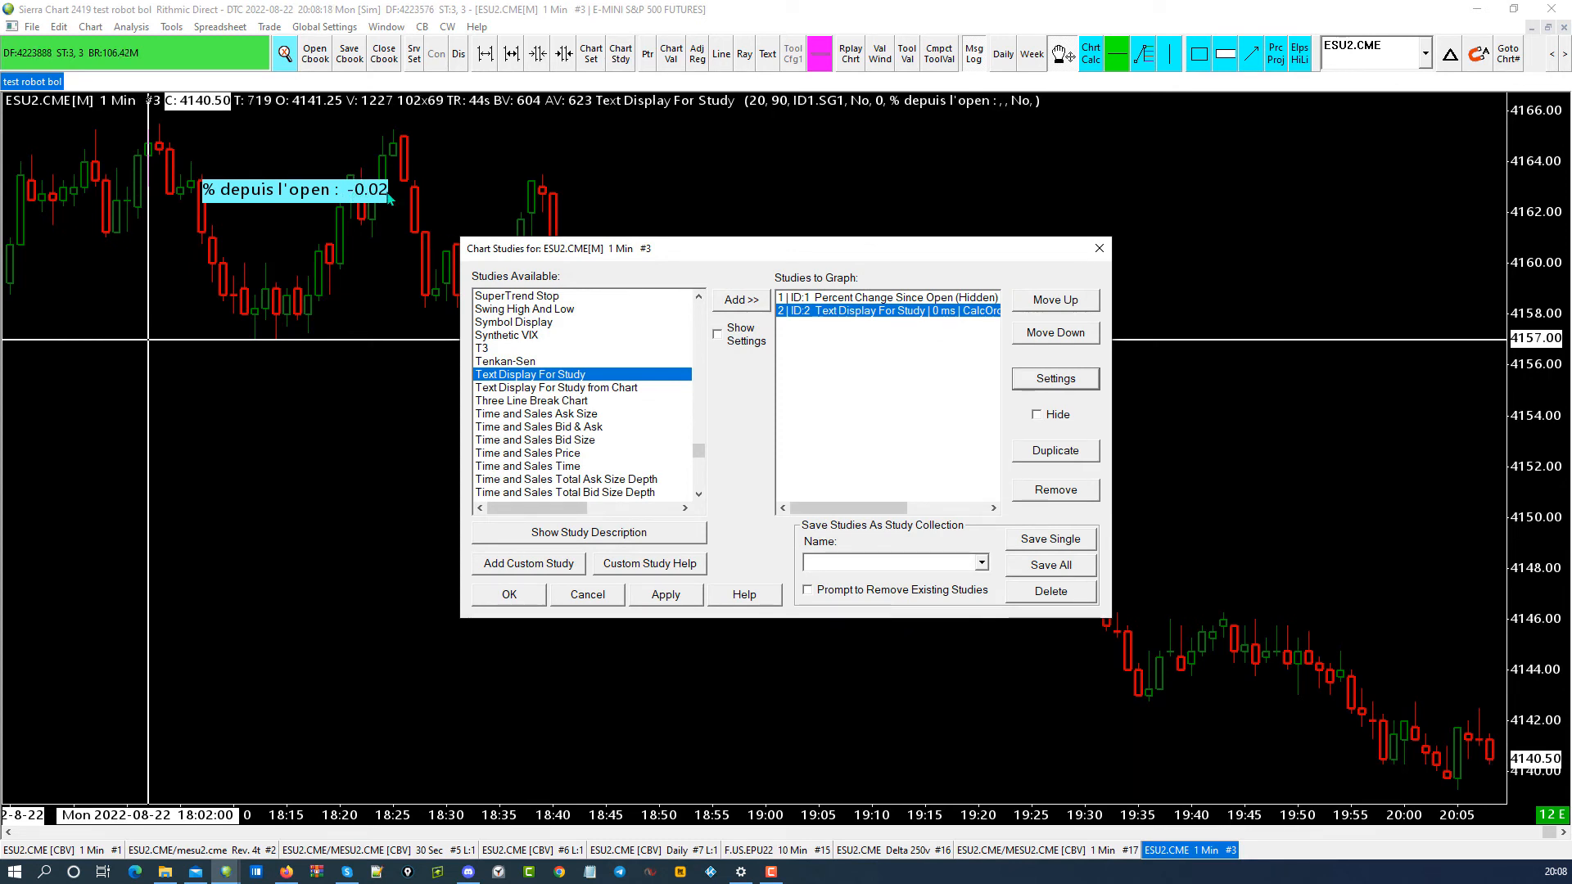
# - Set the Text Display For Study value format to Percent, apply it and close the chart studies settings
pyautogui.moveTo(711, 258); pyautogui.dragTo(715, 354)
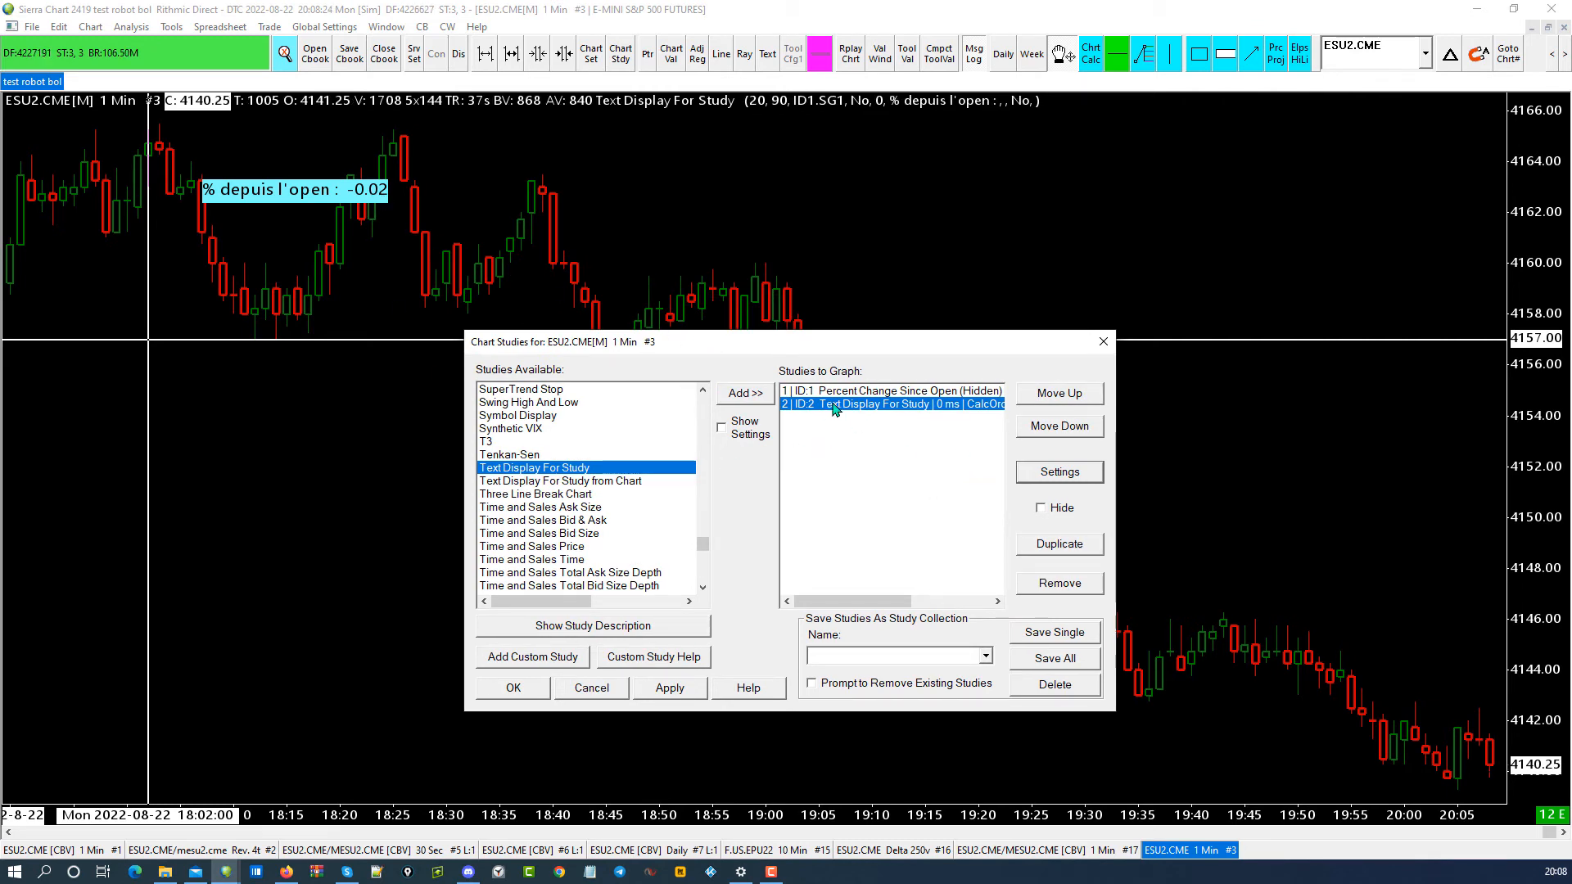
pyautogui.click(1060, 472)
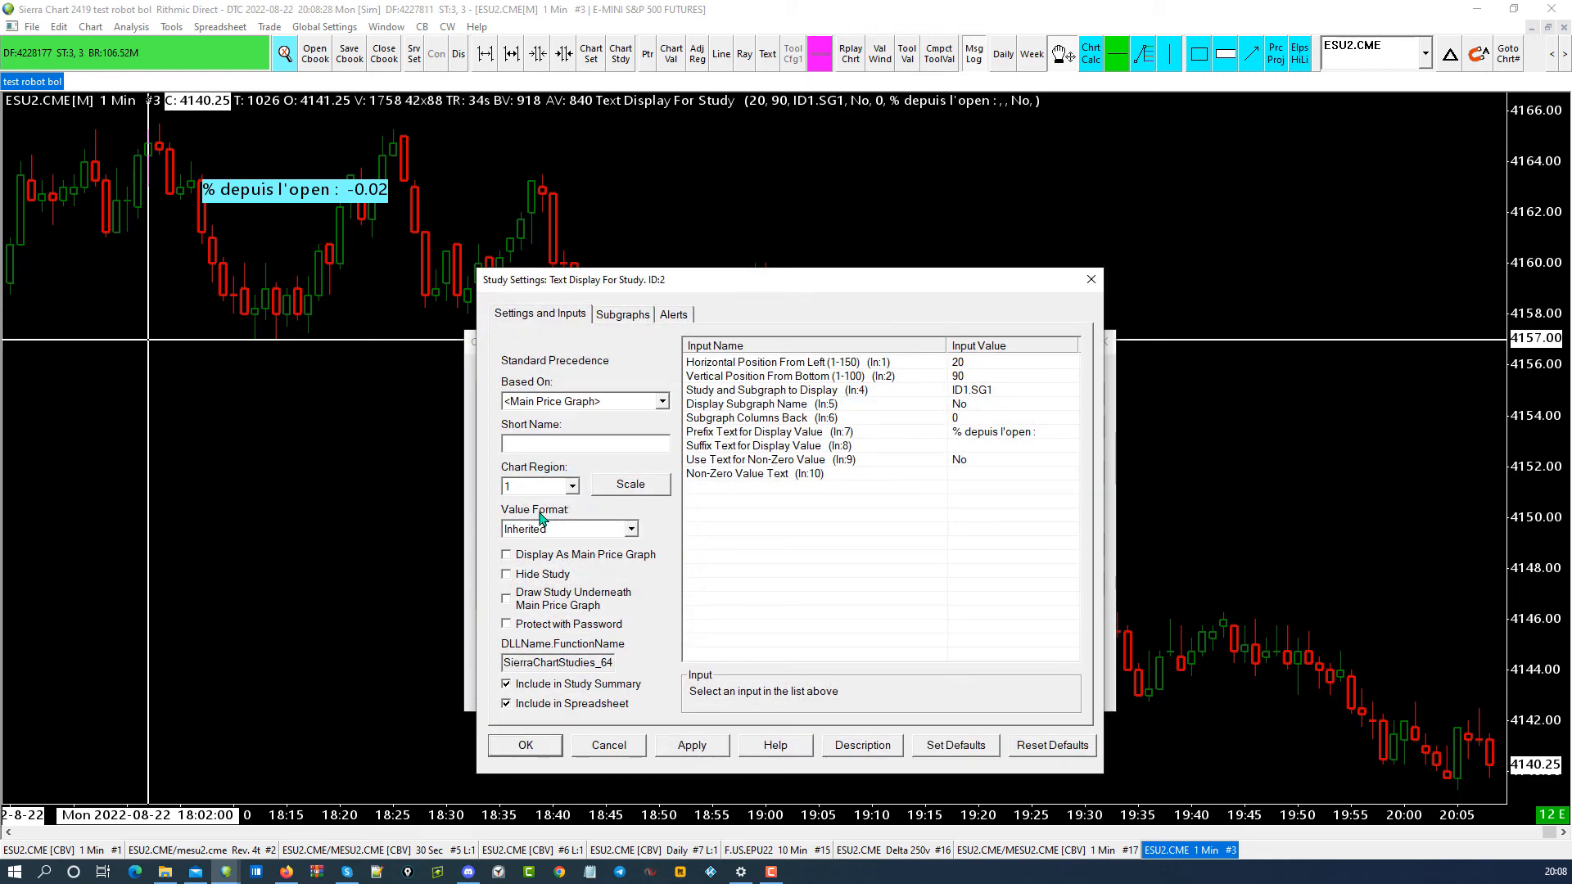
pyautogui.click(631, 529)
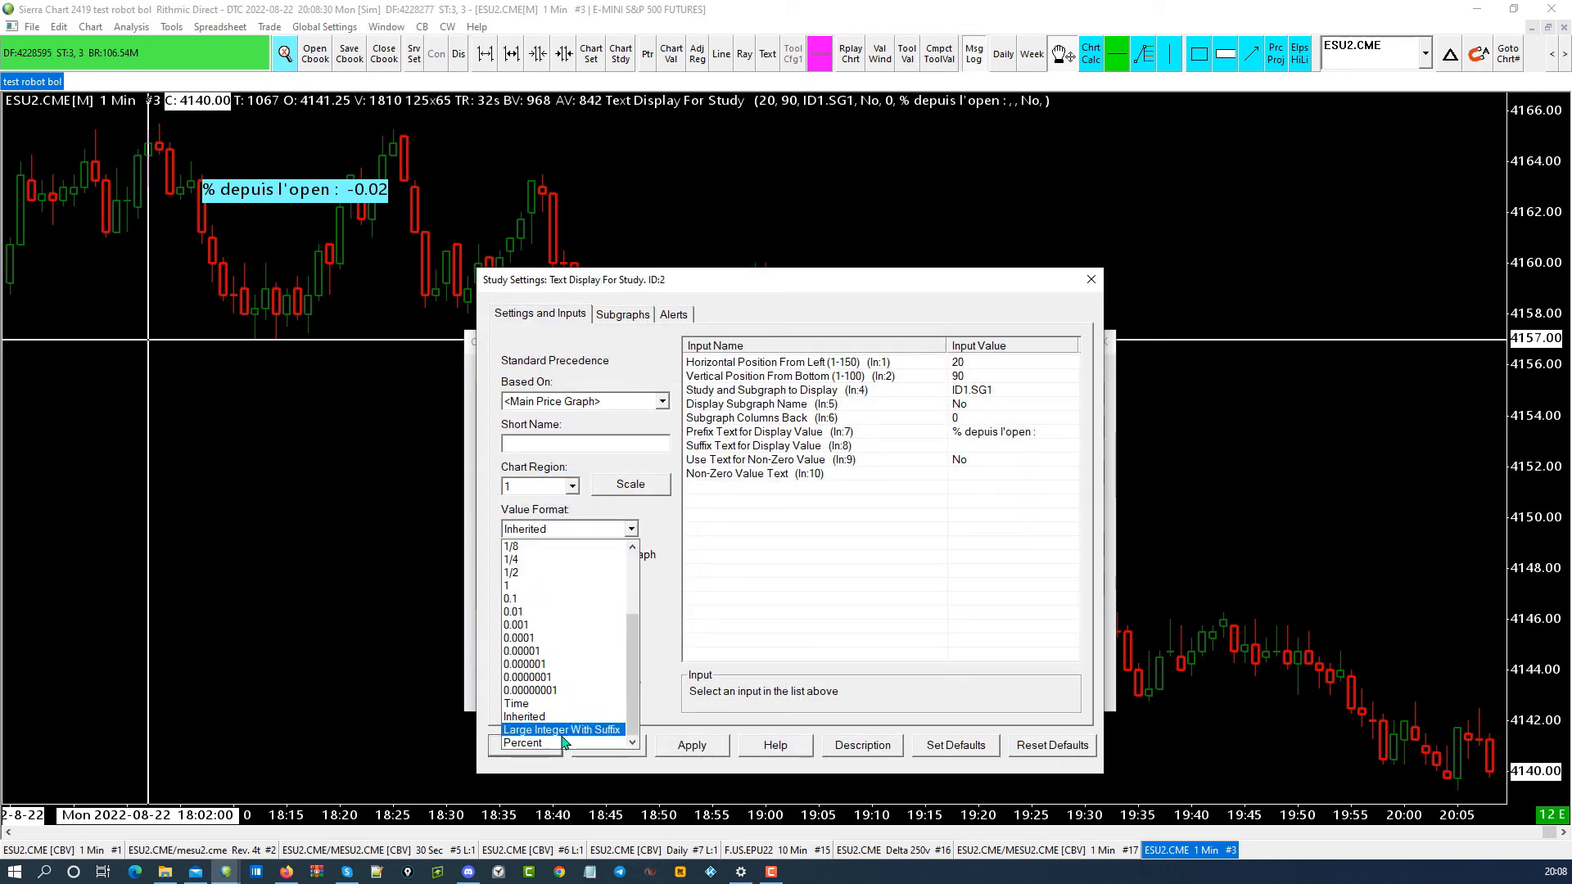
pyautogui.click(553, 745)
pyautogui.click(708, 750)
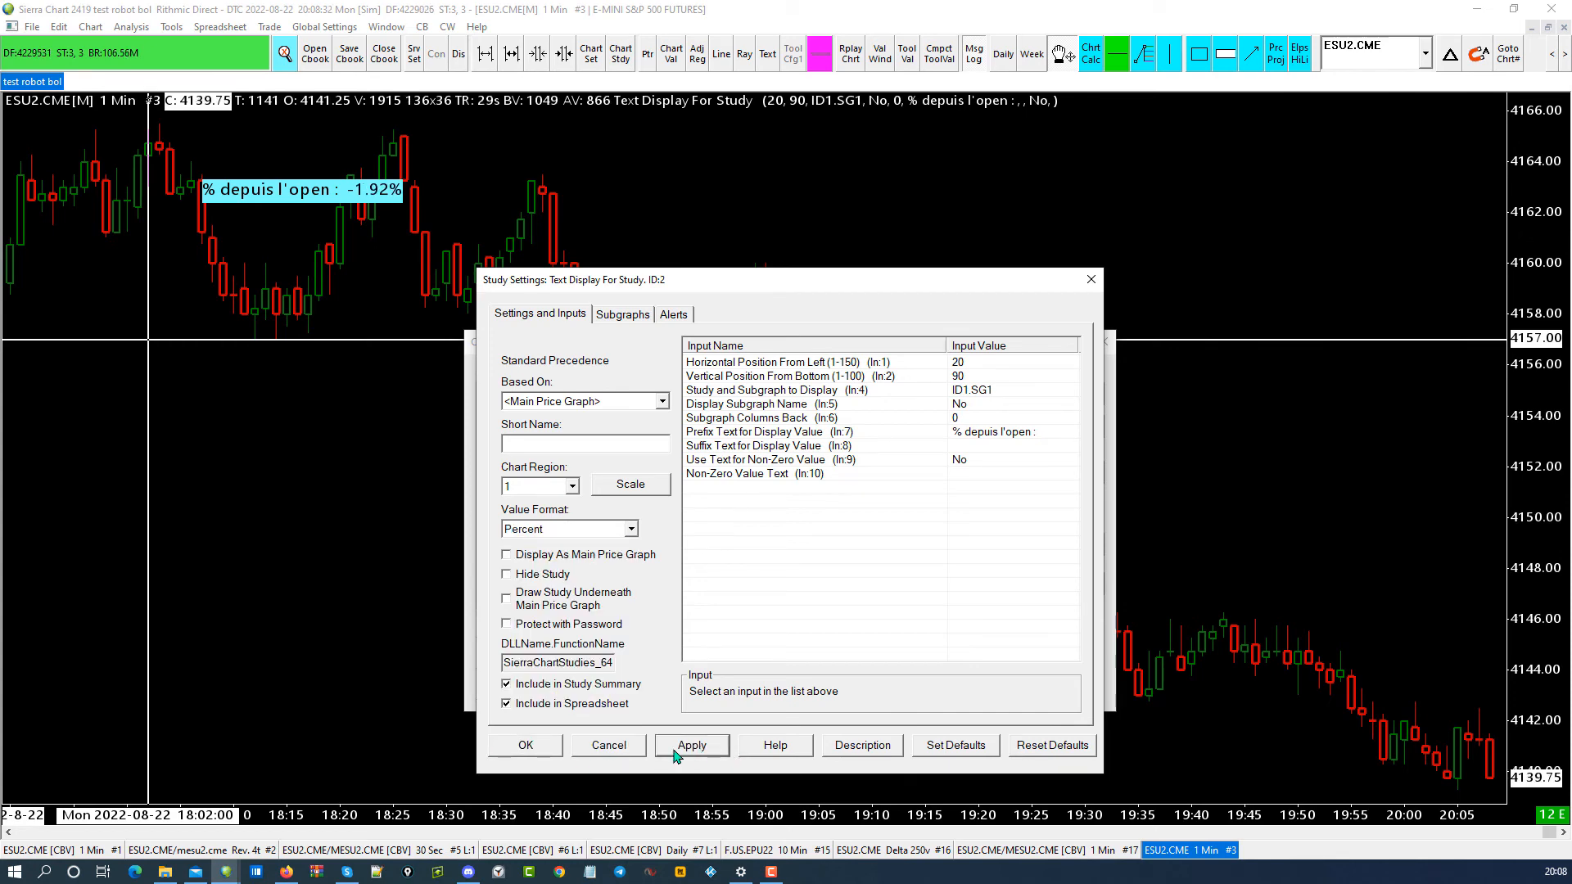
pyautogui.click(528, 745)
pyautogui.click(512, 688)
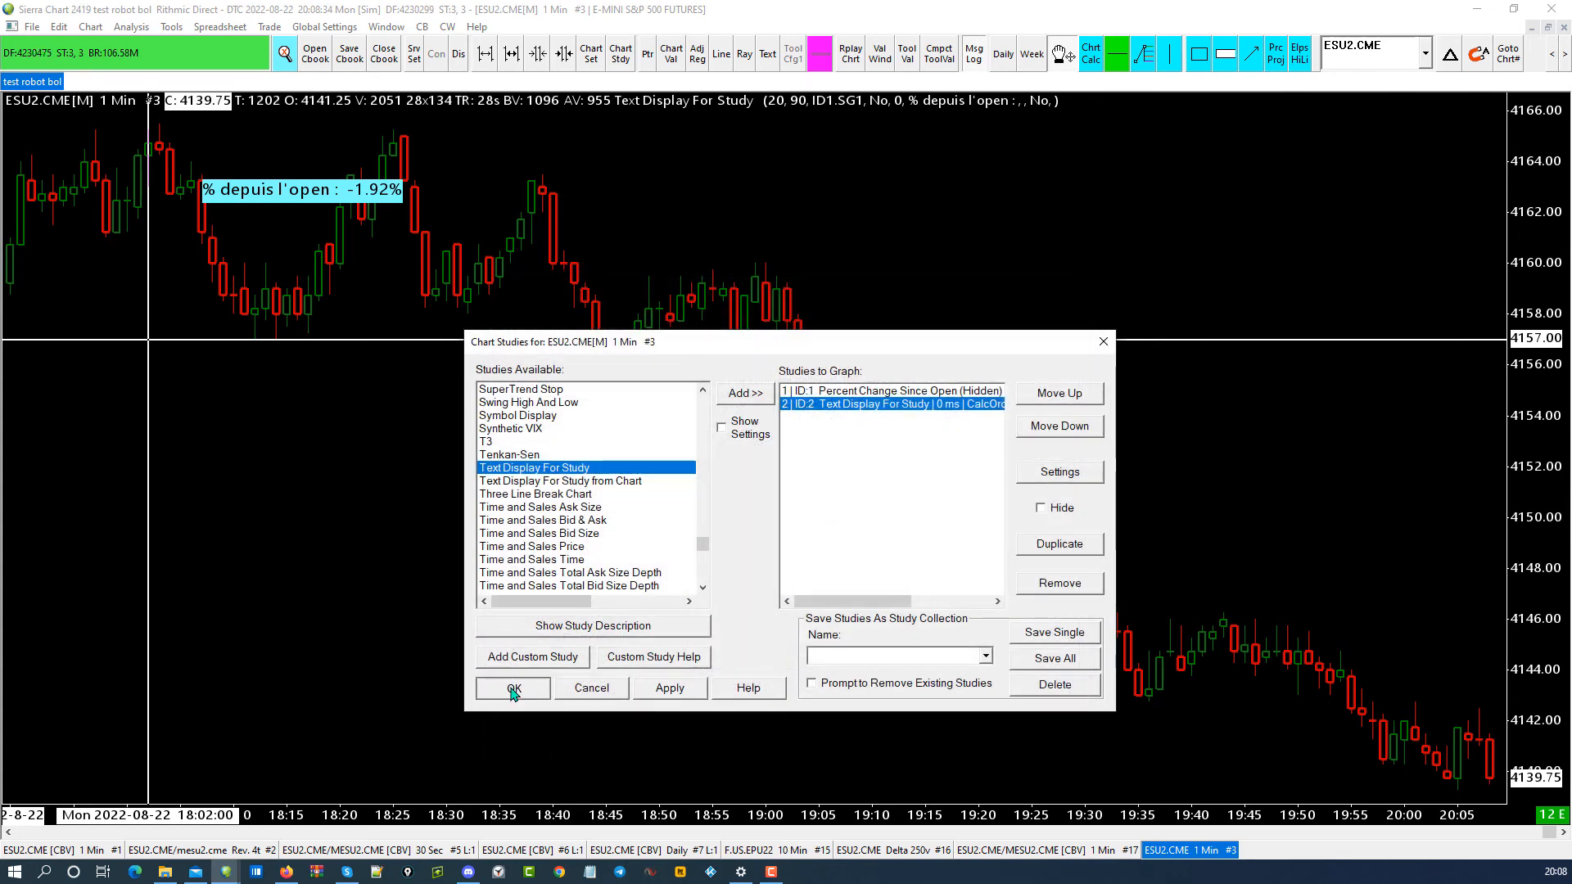
pyautogui.moveTo(766, 597); pyautogui.dragTo(599, 514)
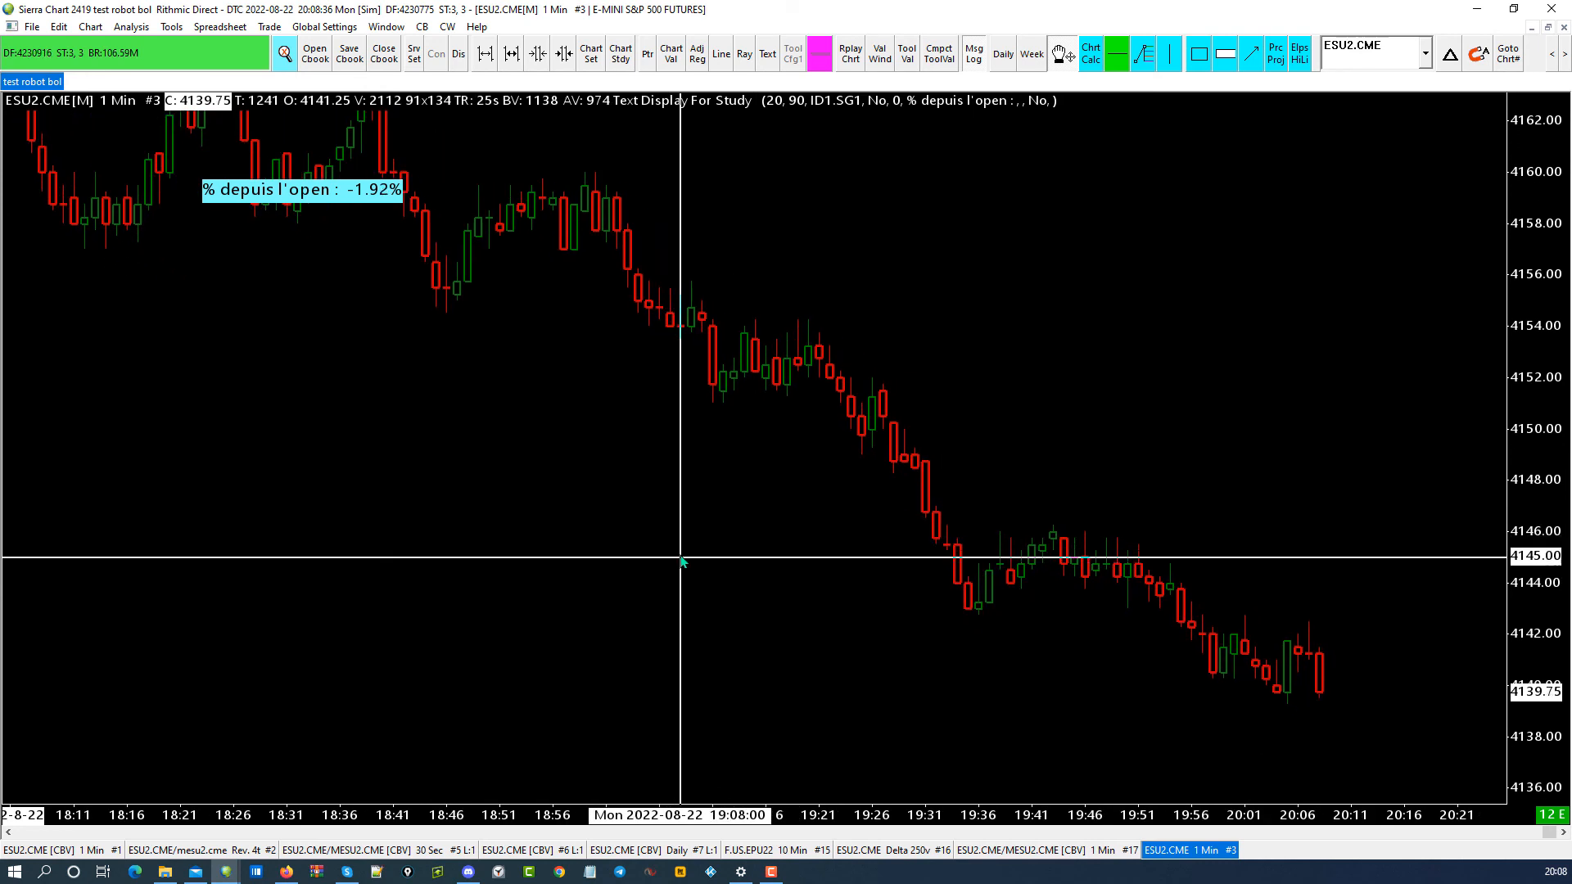